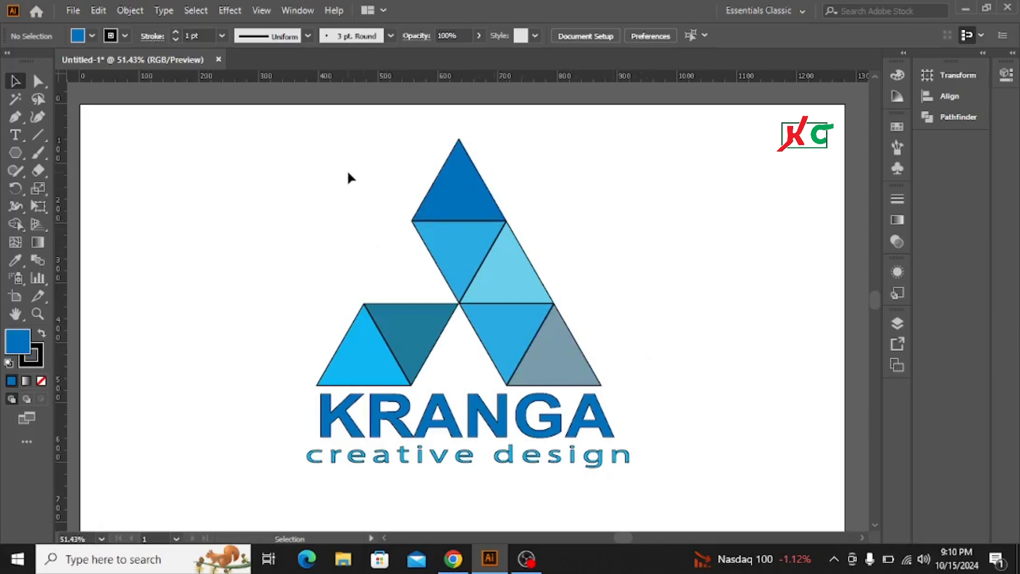
# - Scale the whole KRANGA logo down to under a third of its size and place it in the artboard's upper-left corner
pyautogui.moveTo(348, 172); pyautogui.dragTo(653, 499)
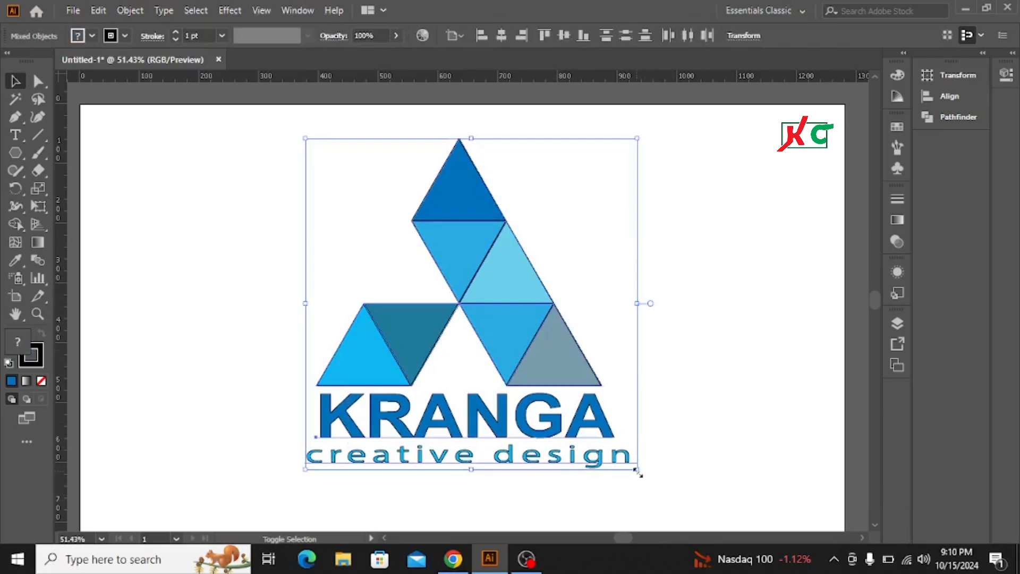
pyautogui.moveTo(638, 470); pyautogui.dragTo(518, 367)
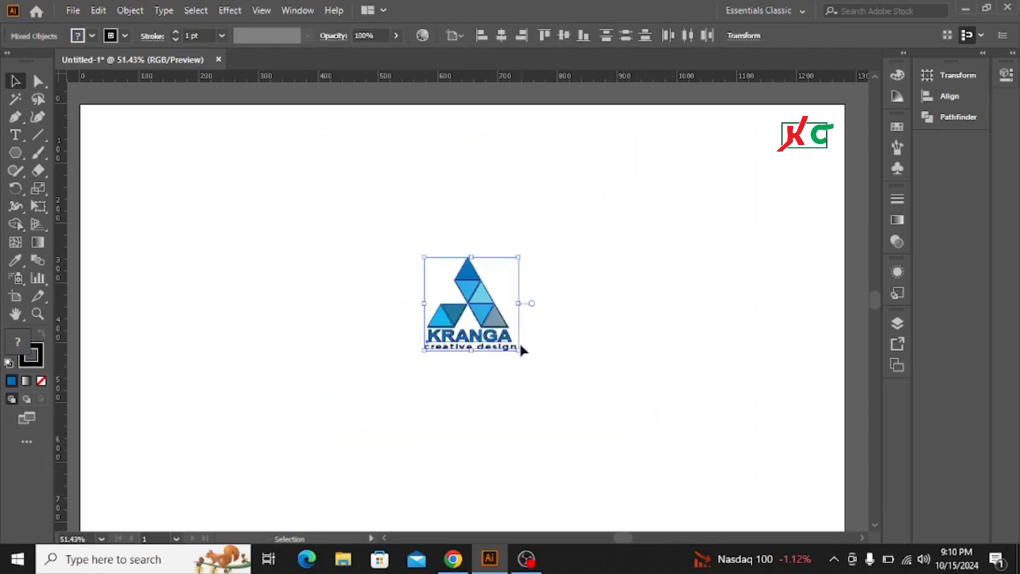
pyautogui.moveTo(468, 294); pyautogui.dragTo(187, 171)
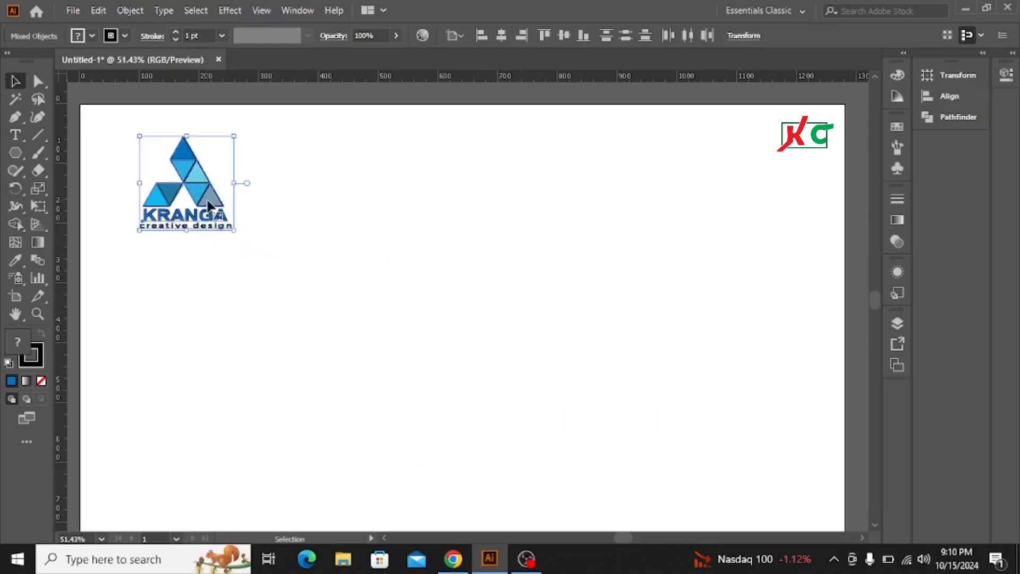
pyautogui.click(353, 231)
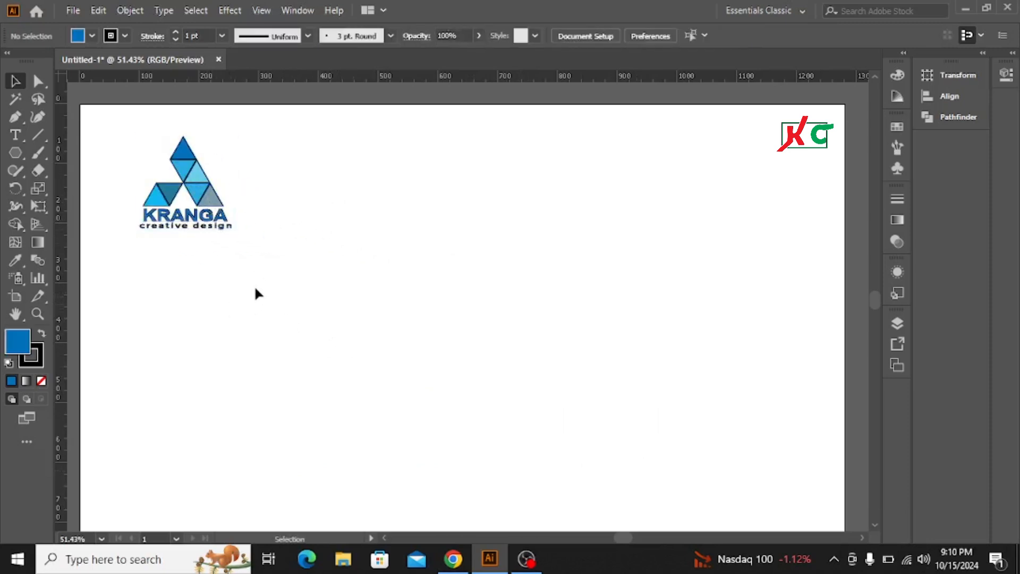
# - Create a three-sided polygon with a radius of 108.9501 px and place it slightly right of the artboard's centre
pyautogui.click(15, 153)
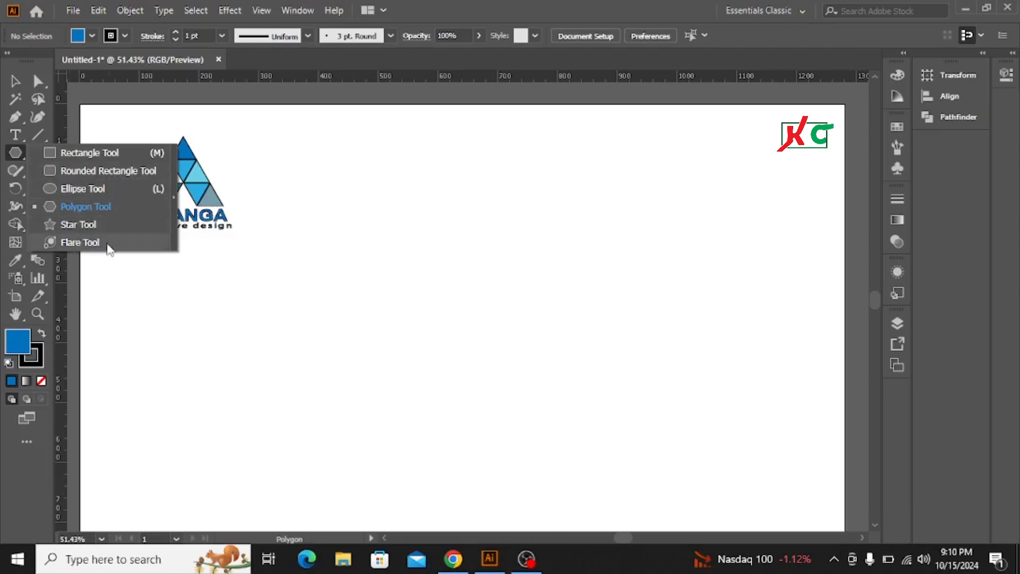
pyautogui.click(87, 206)
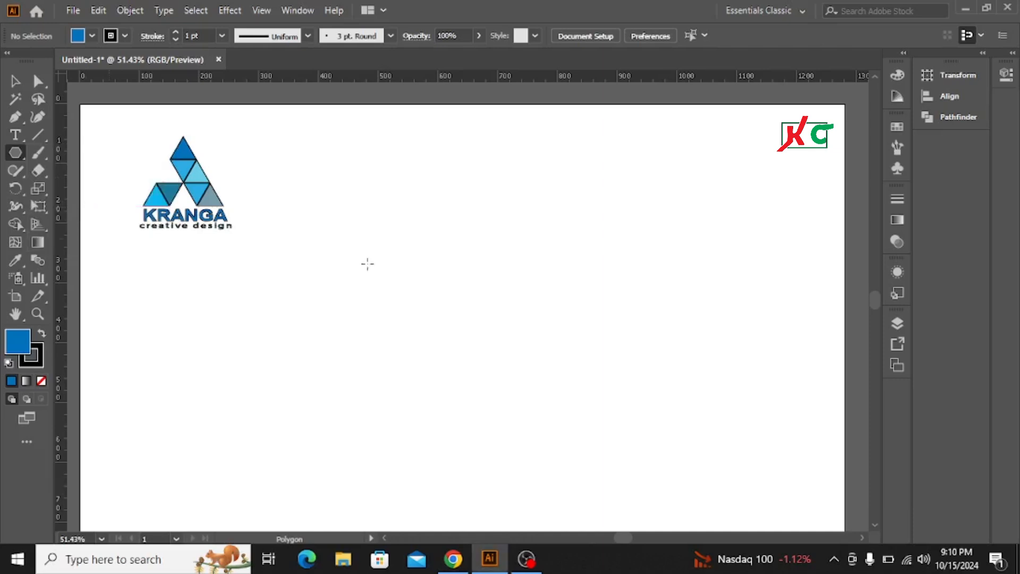
pyautogui.click(423, 269)
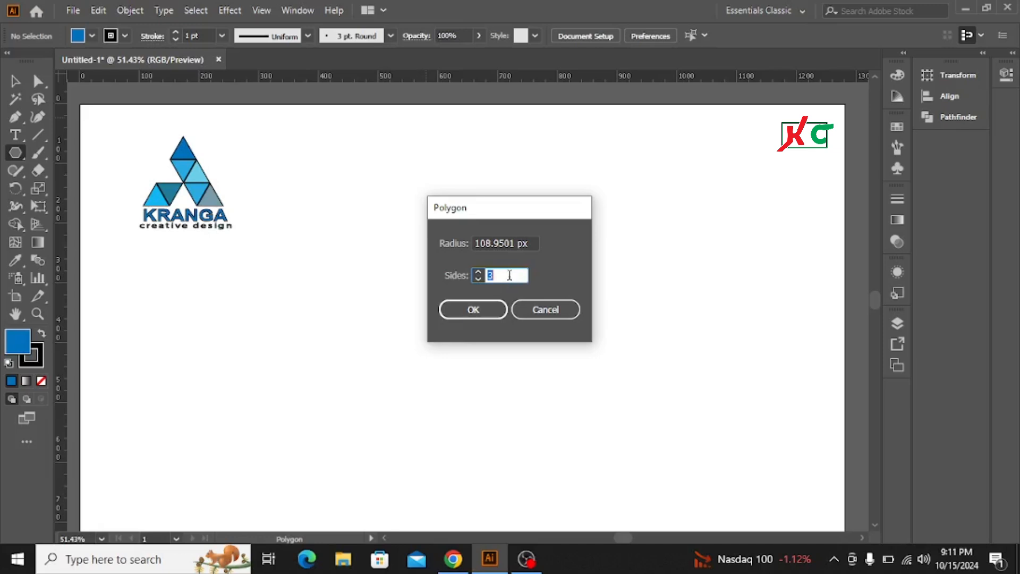
pyautogui.click(481, 313)
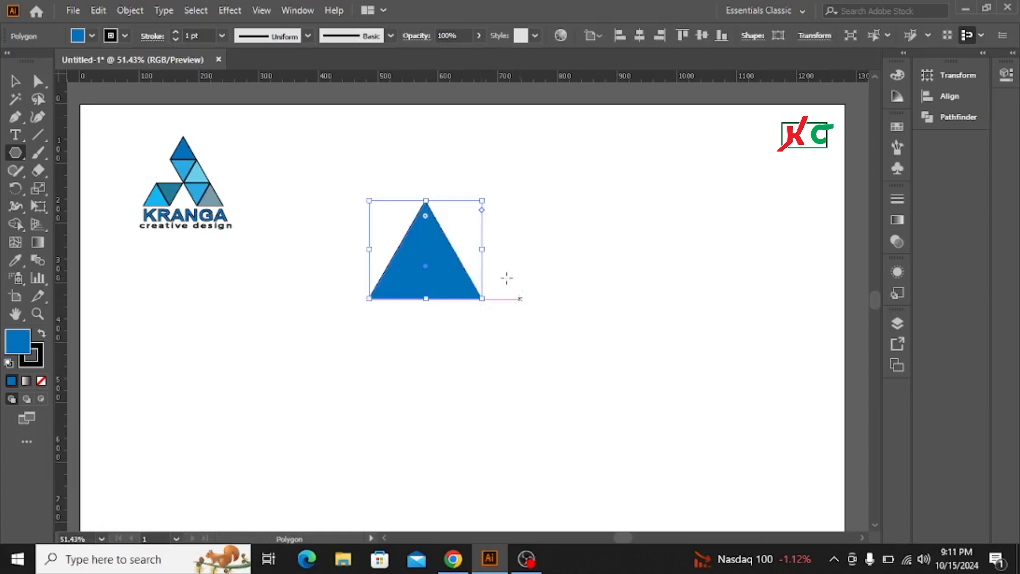
pyautogui.click(15, 81)
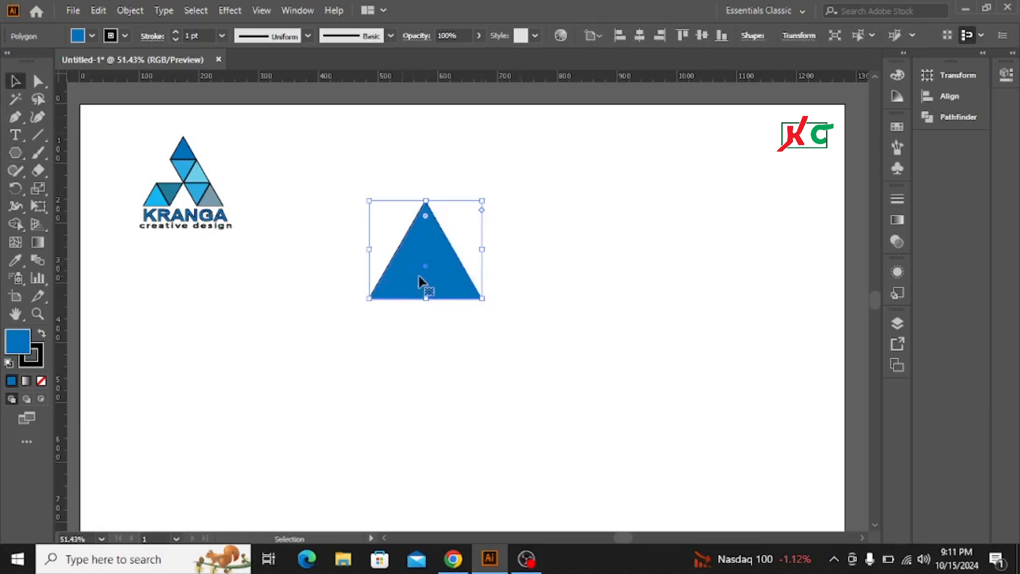
pyautogui.moveTo(418, 247); pyautogui.dragTo(532, 304)
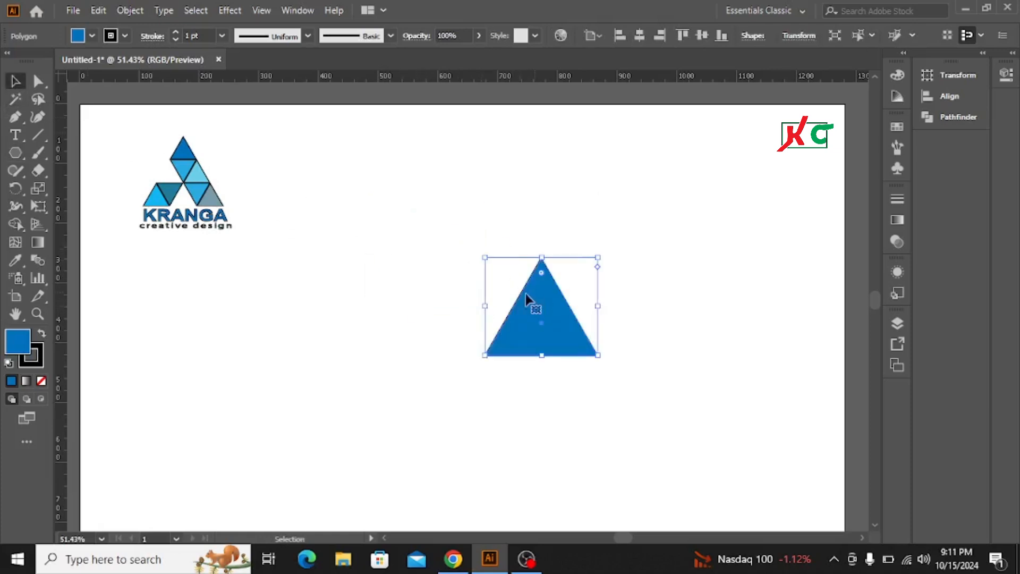
pyautogui.click(468, 328)
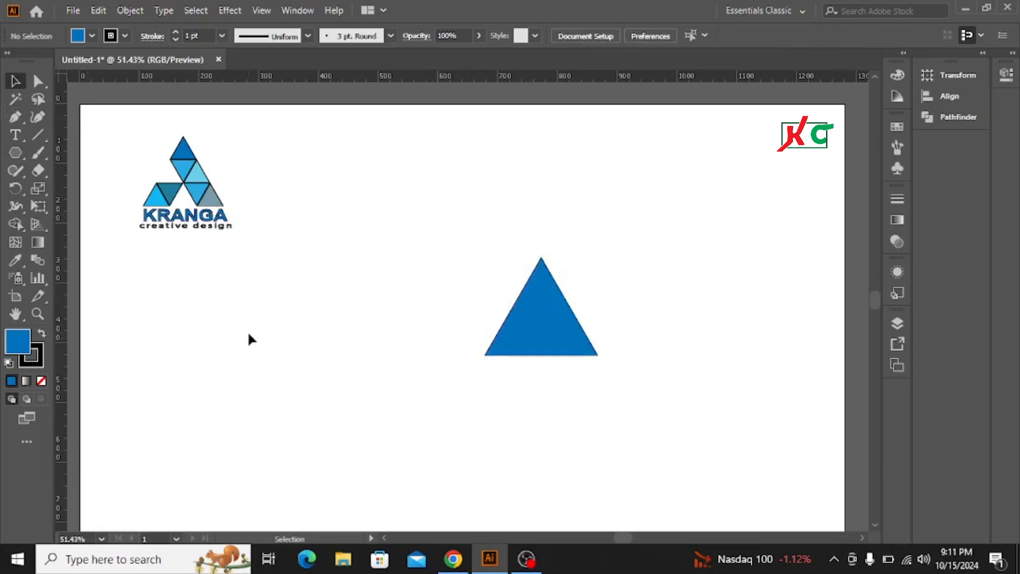
# - Copy the triangle rotated 60° about its apex, and repeat the transformation until six triangles form a hexagon
pyautogui.click(526, 316)
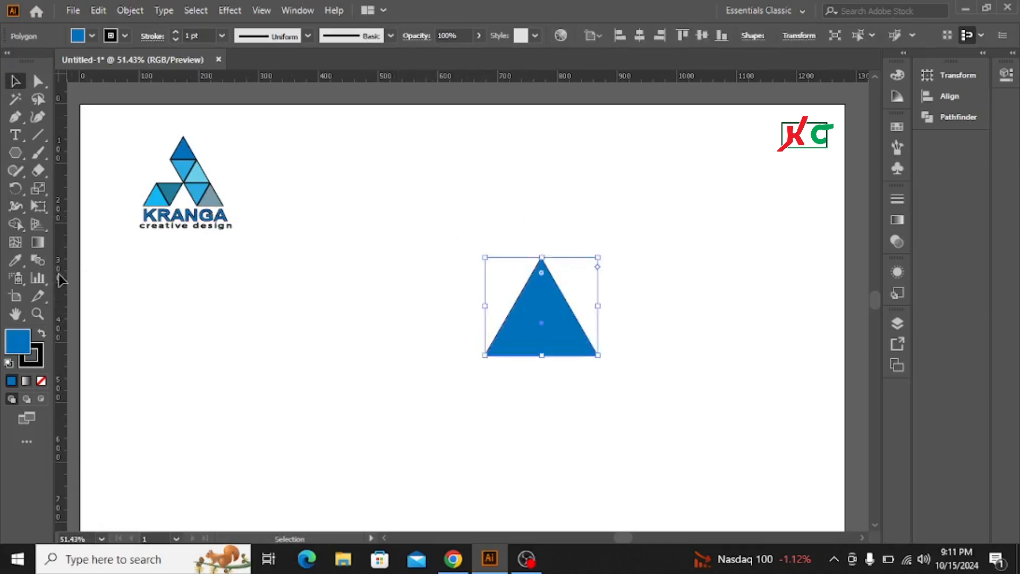
pyautogui.click(15, 187)
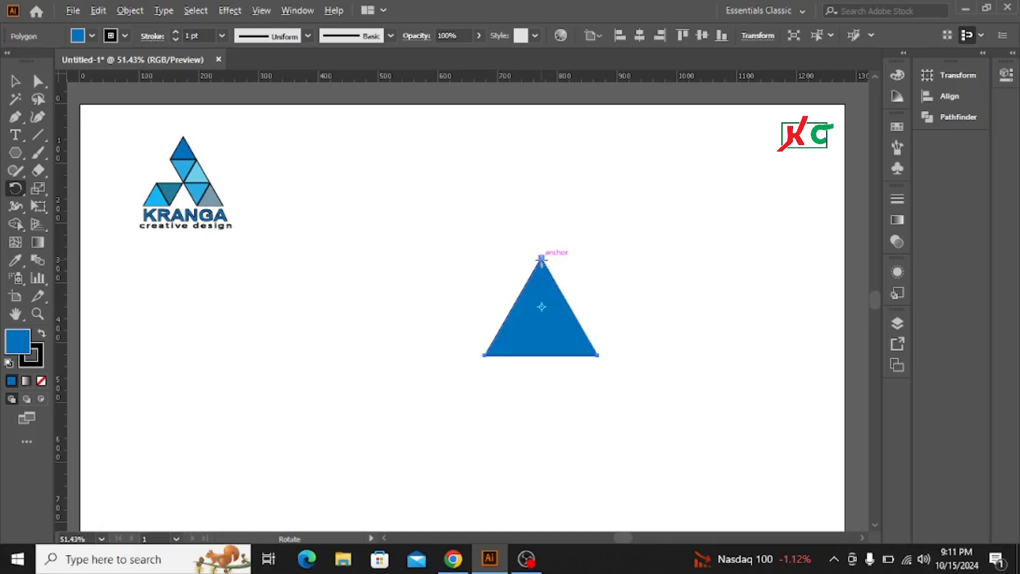
pyautogui.keyDown('alt'); pyautogui.click(541, 259); pyautogui.keyUp('alt')
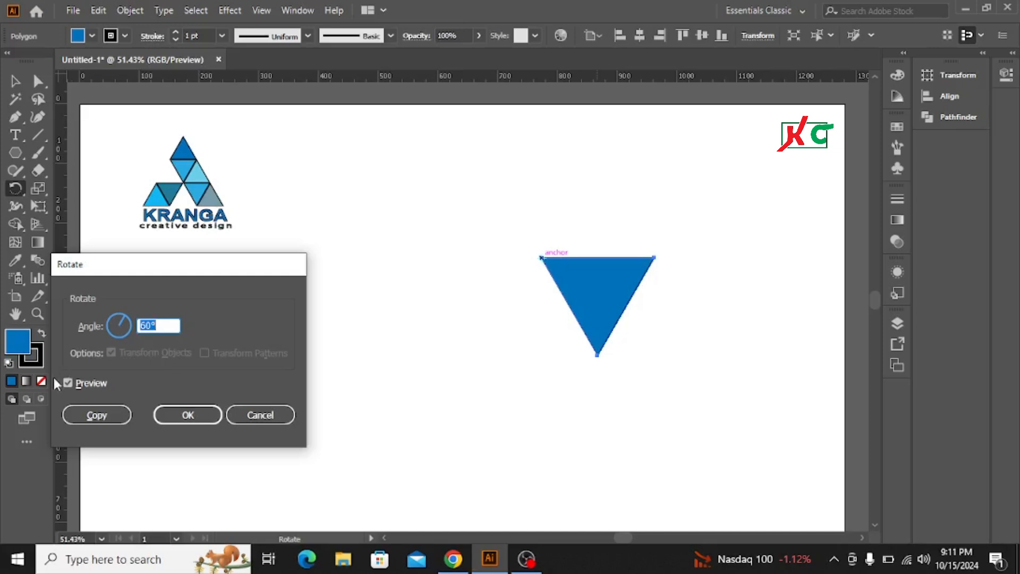
pyautogui.click(88, 413)
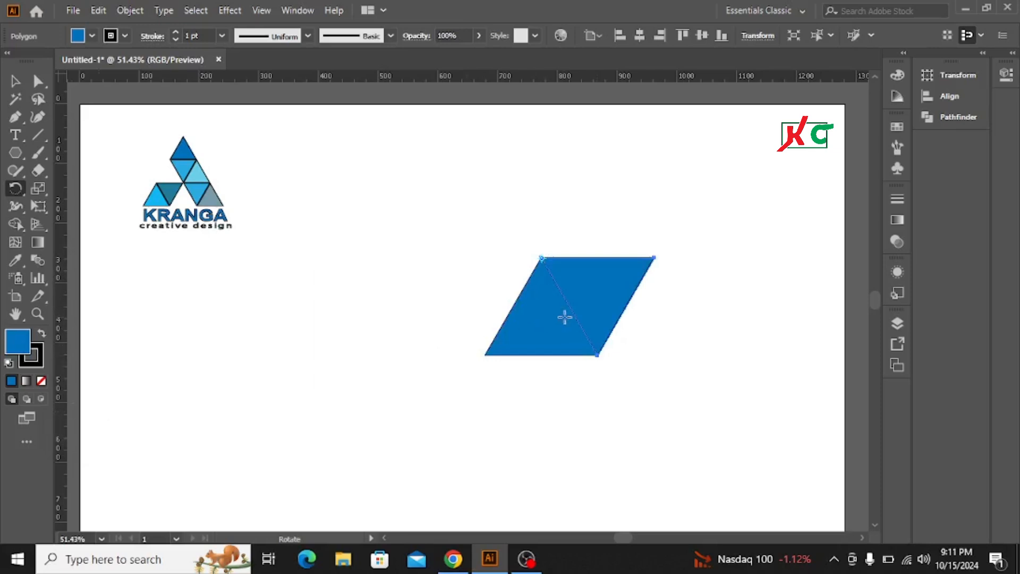
pyautogui.click(14, 81)
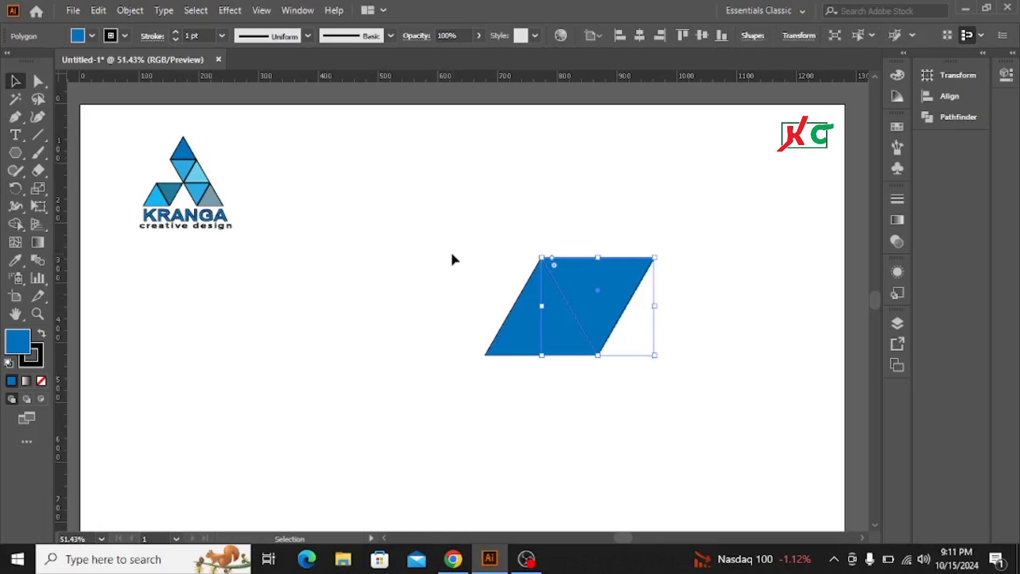
pyautogui.press('a')
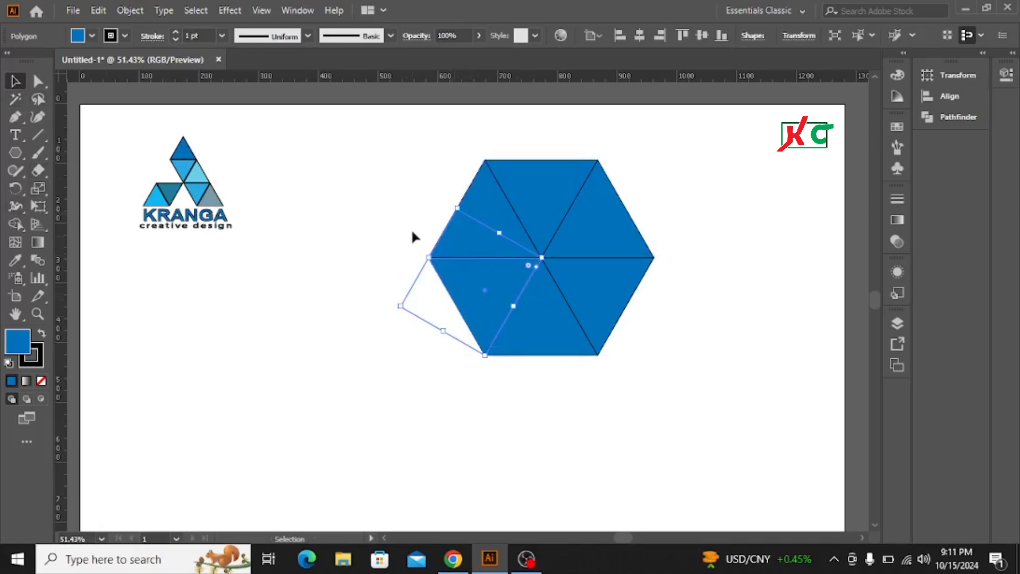
pyautogui.click(362, 365)
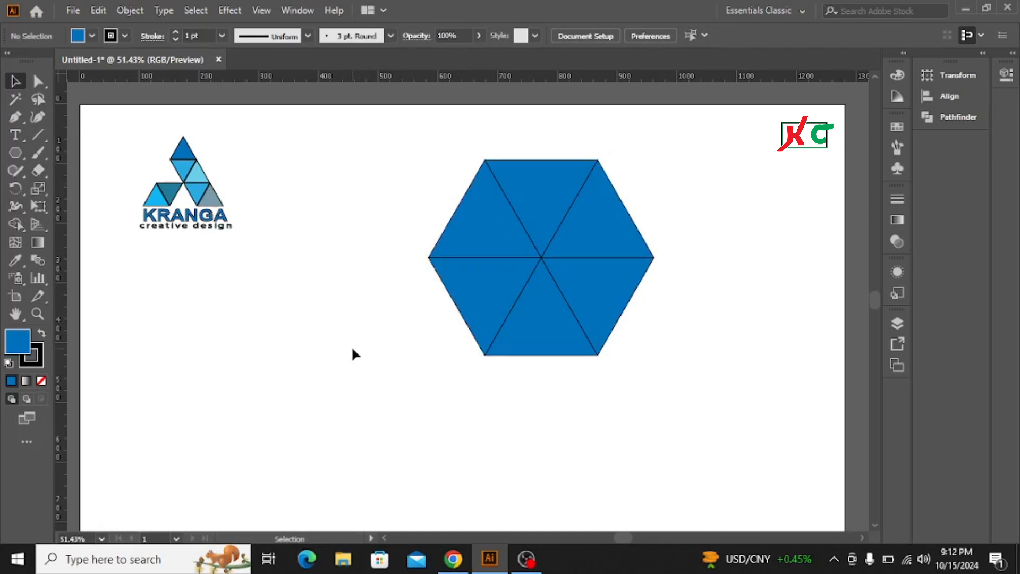
# - Add a copy of the hexagon's lower-left triangle rotated 60° about its bottom vertex
pyautogui.click(478, 296)
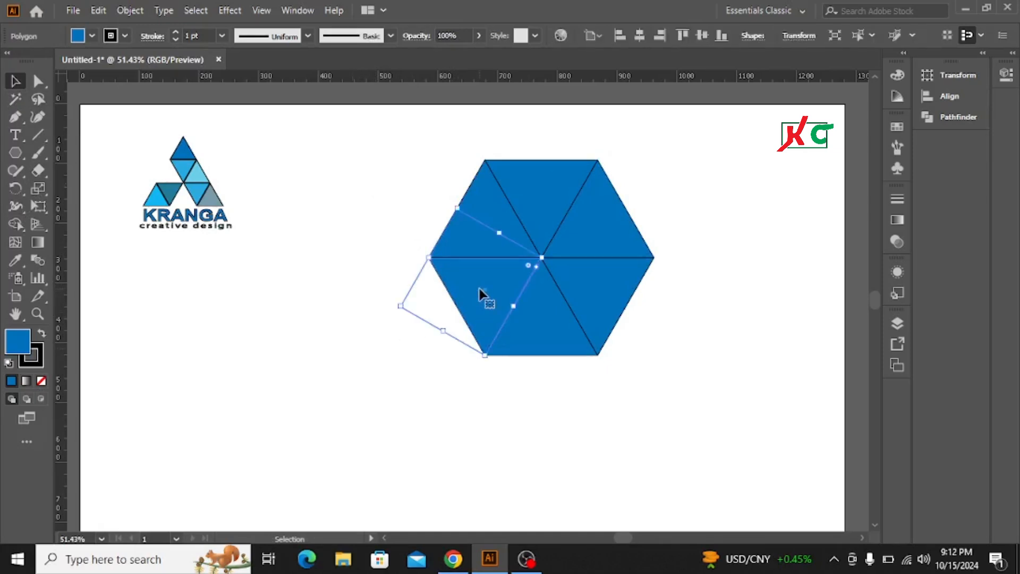
pyautogui.click(14, 188)
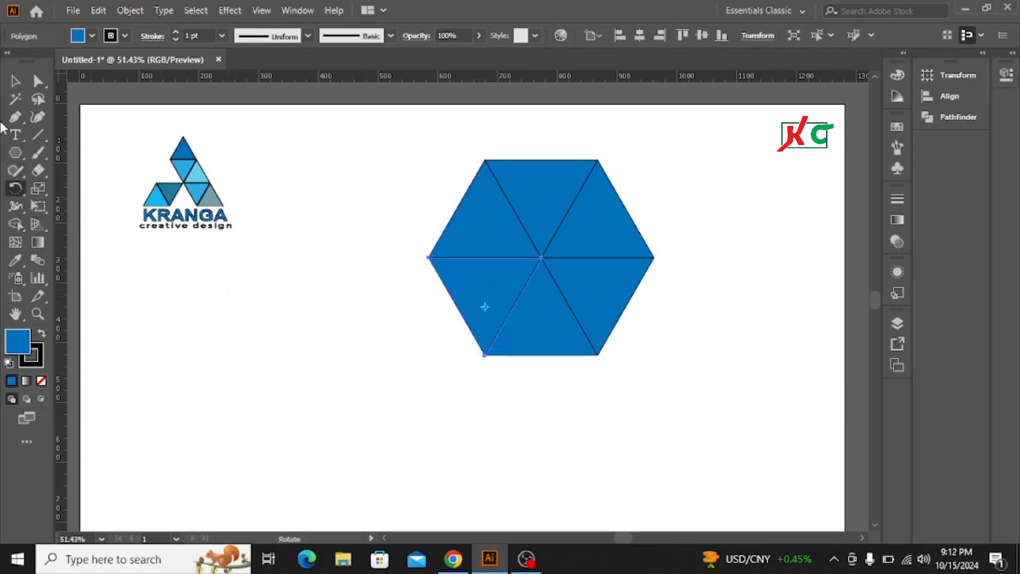
pyautogui.keyDown('alt'); pyautogui.click(483, 355); pyautogui.keyUp('alt')
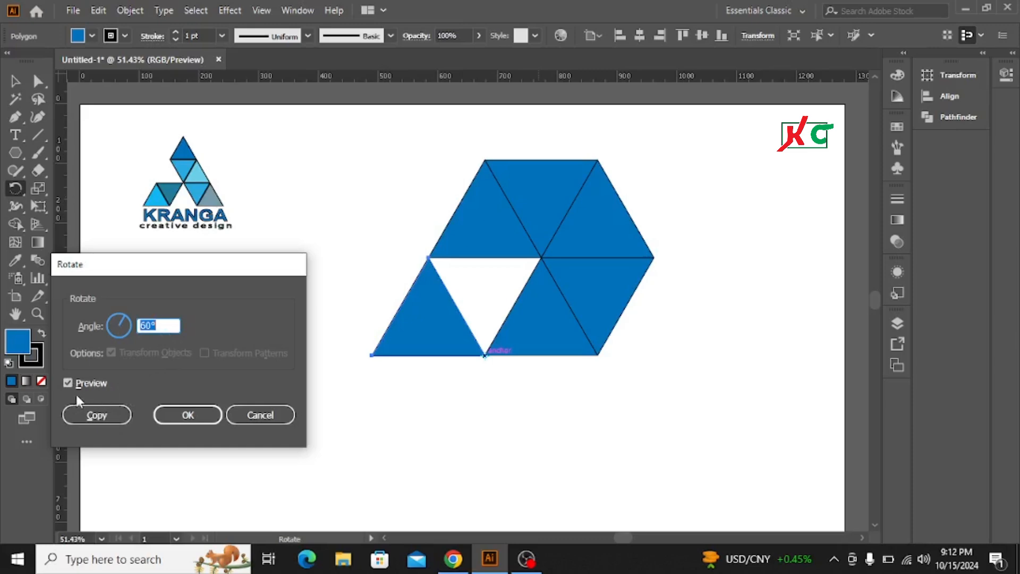
pyautogui.click(98, 414)
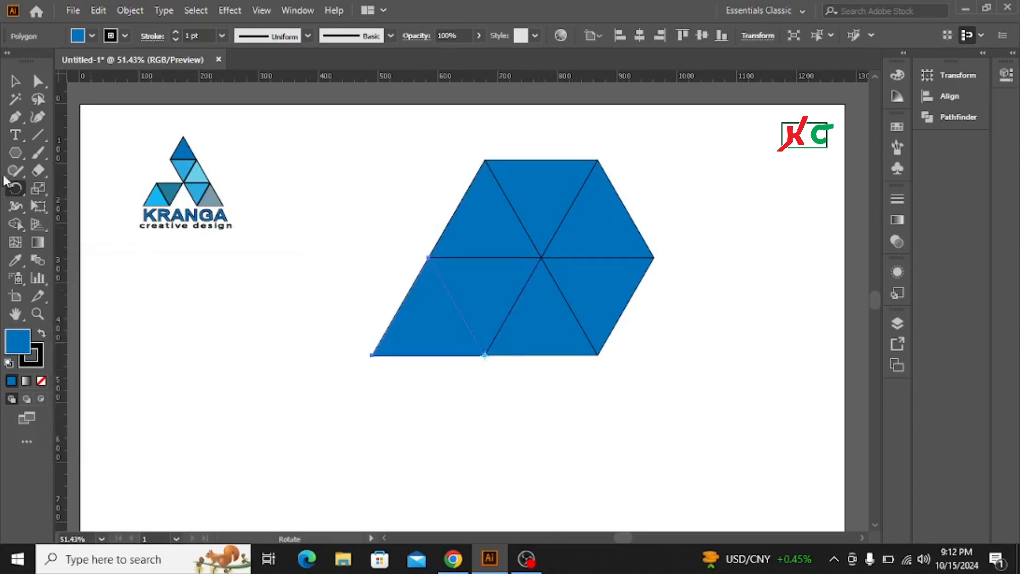
pyautogui.click(15, 85)
pyautogui.click(289, 377)
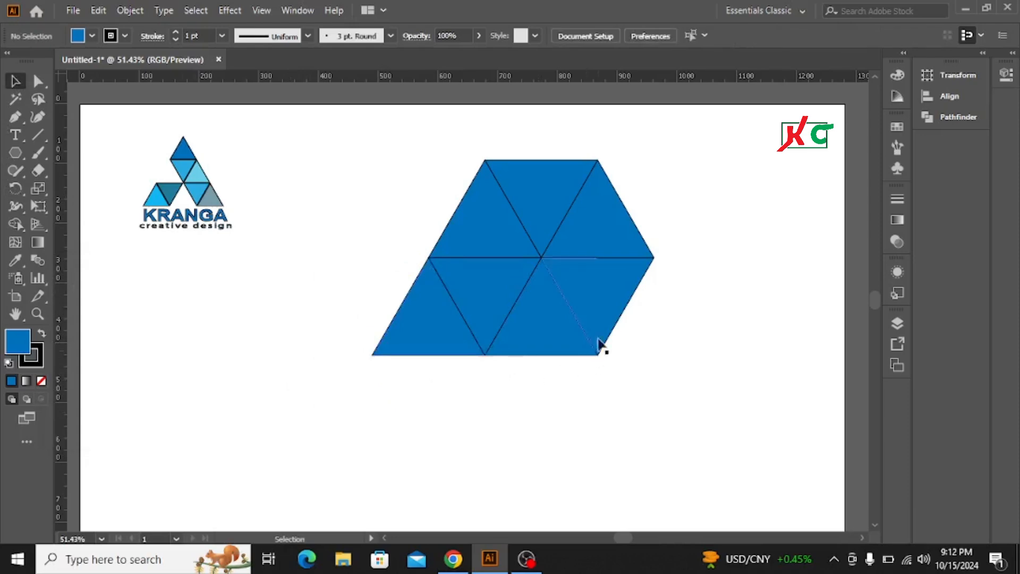
# - Add a copy of the hexagon's lower-right triangle rotated 60° about its outer right vertex
pyautogui.click(619, 290)
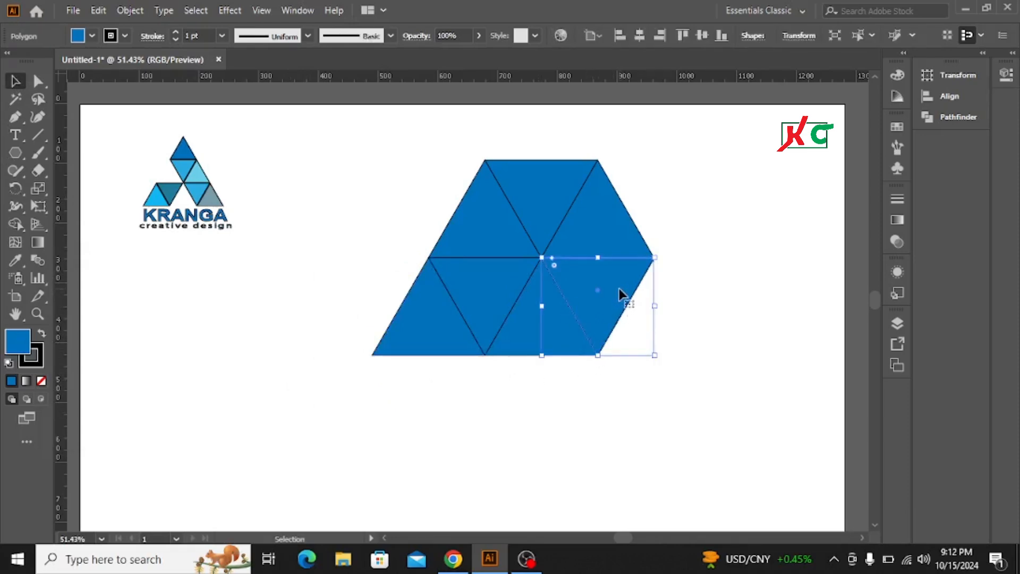
pyautogui.click(16, 189)
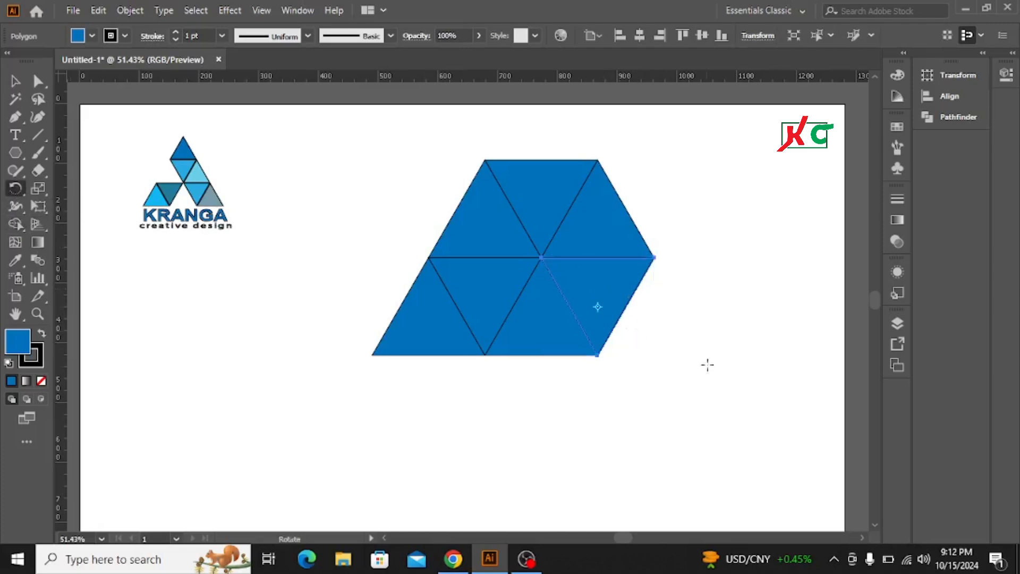
pyautogui.keyDown('alt'); pyautogui.click(653, 259); pyautogui.keyUp('alt')
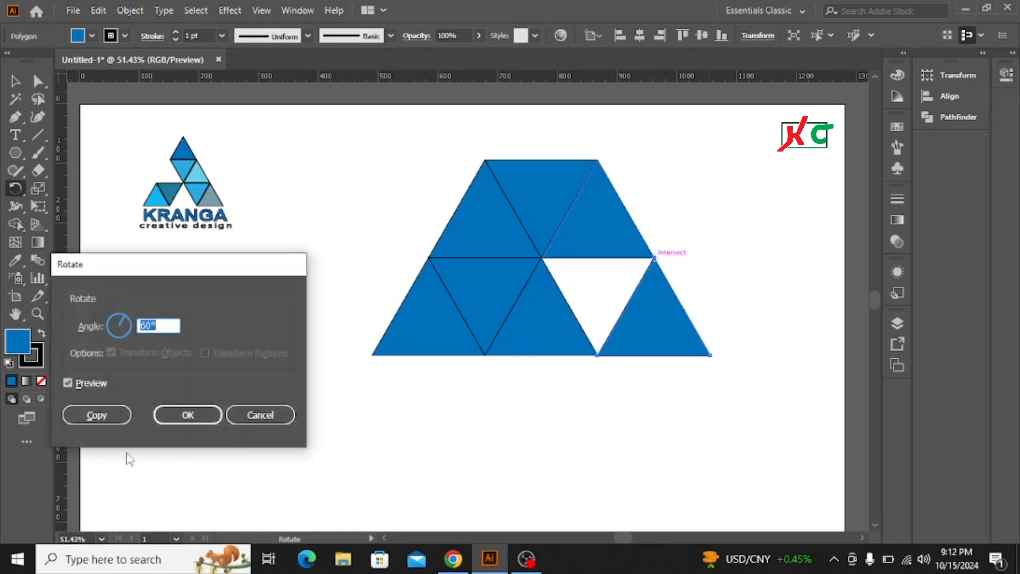
pyautogui.click(96, 415)
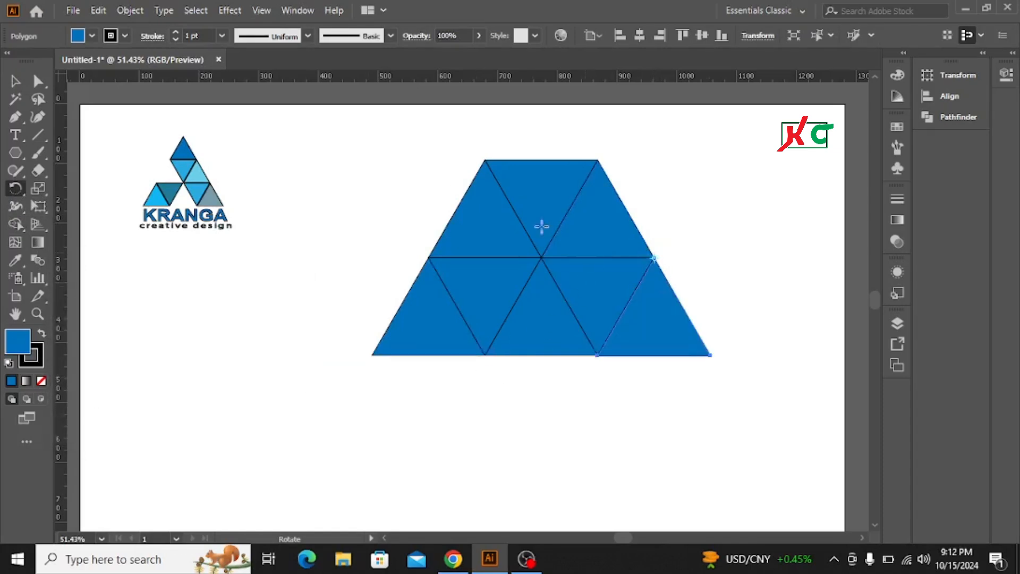
pyautogui.press('v')
# - Add a copy of the top middle triangle rotated 60° about its upper-left vertex to form the large triangle's peak
pyautogui.click(542, 180)
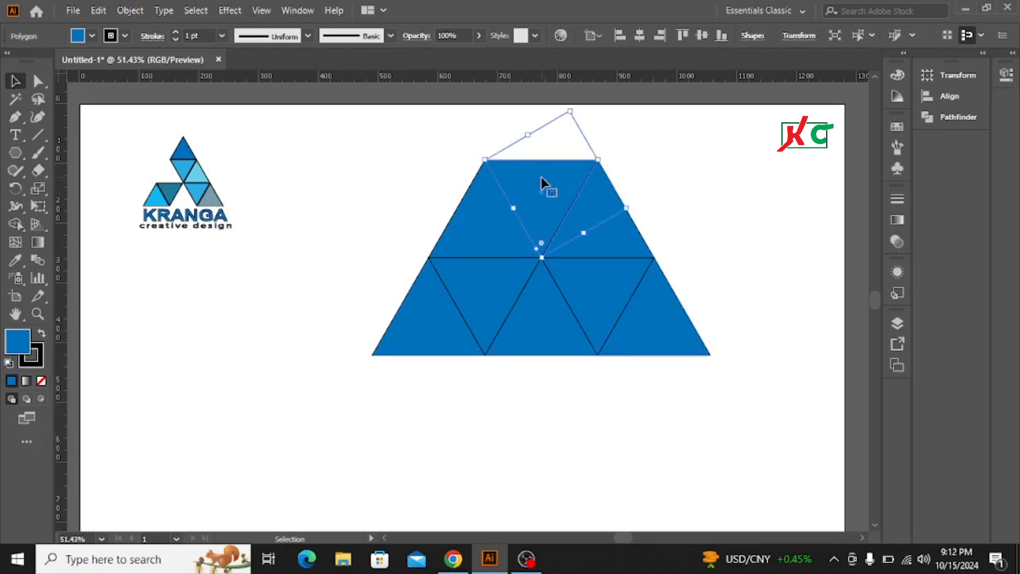
pyautogui.click(16, 188)
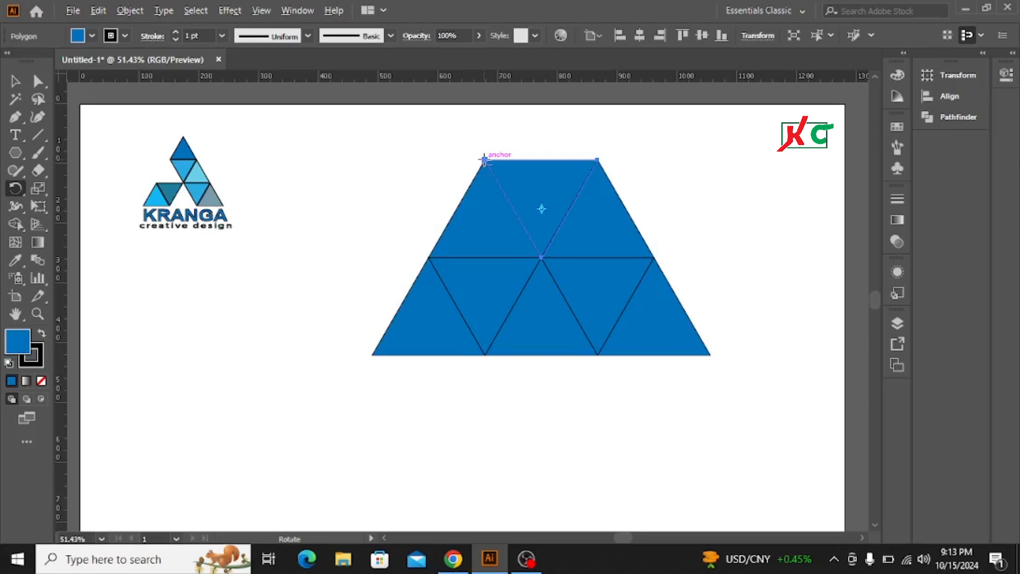
pyautogui.keyDown('alt'); pyautogui.click(485, 160); pyautogui.keyUp('alt')
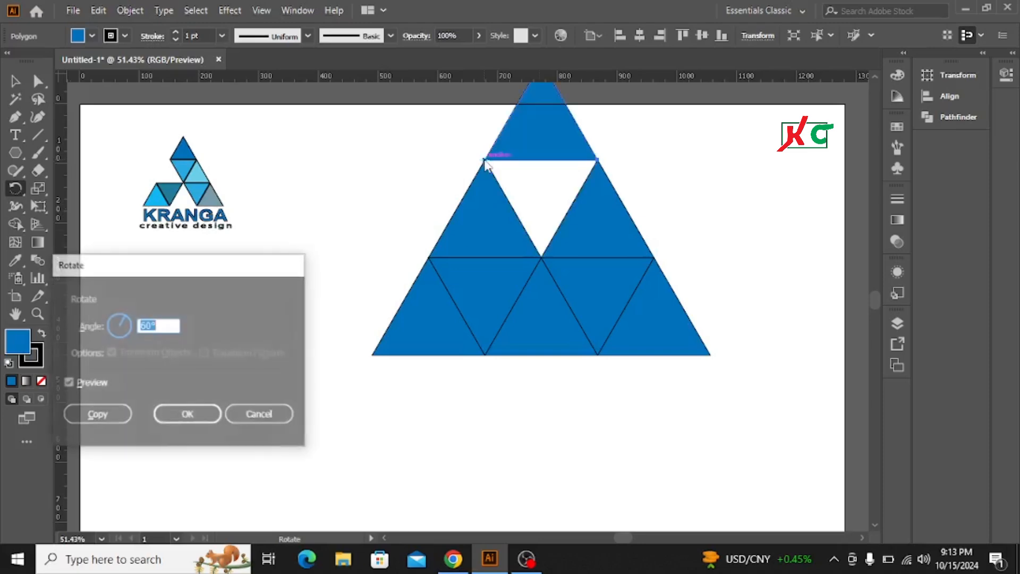
pyautogui.click(96, 416)
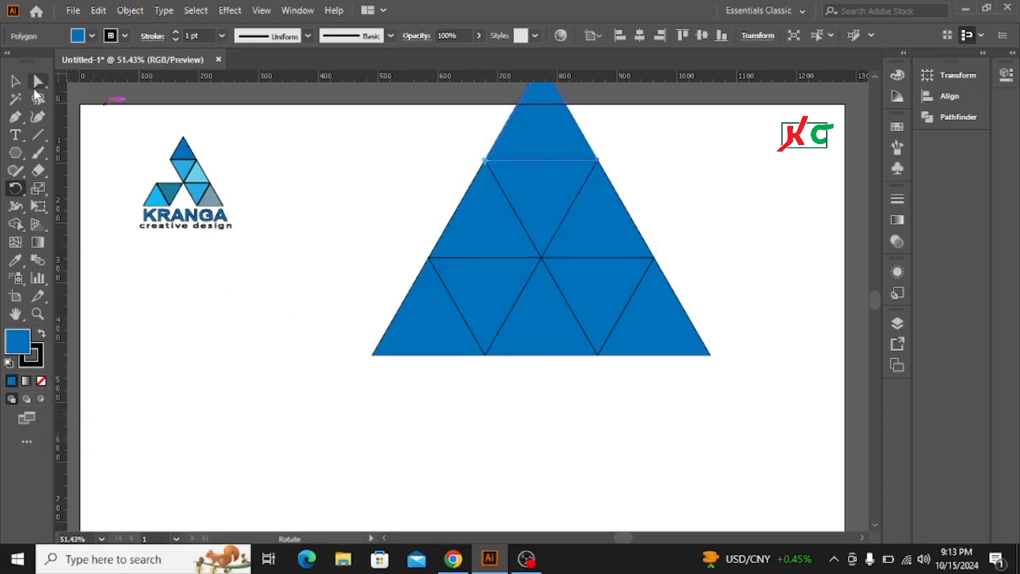
pyautogui.click(16, 81)
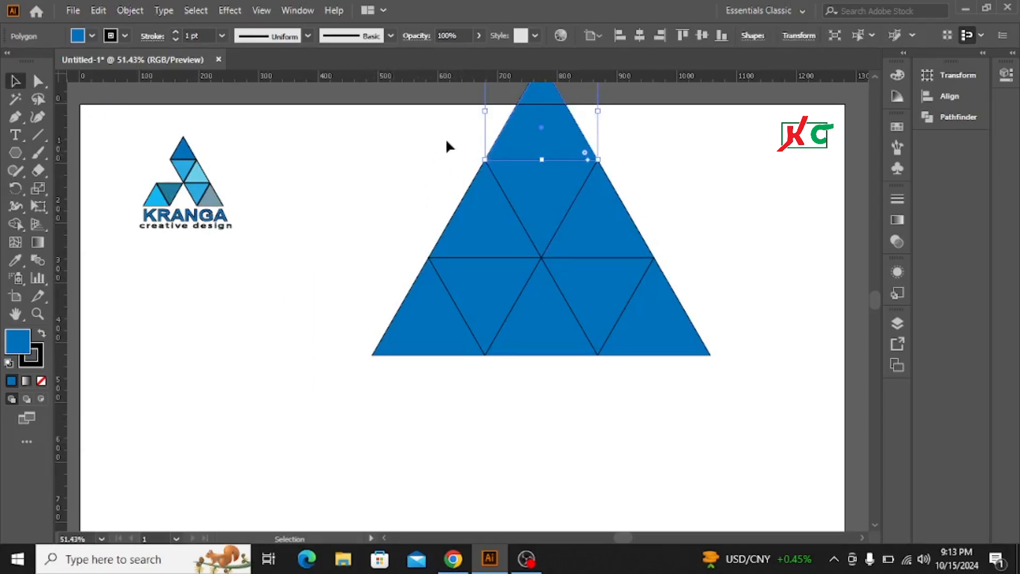
# - Move the complete large triangle straight down until its peak sits well inside the artboard
pyautogui.moveTo(434, 133); pyautogui.dragTo(655, 367)
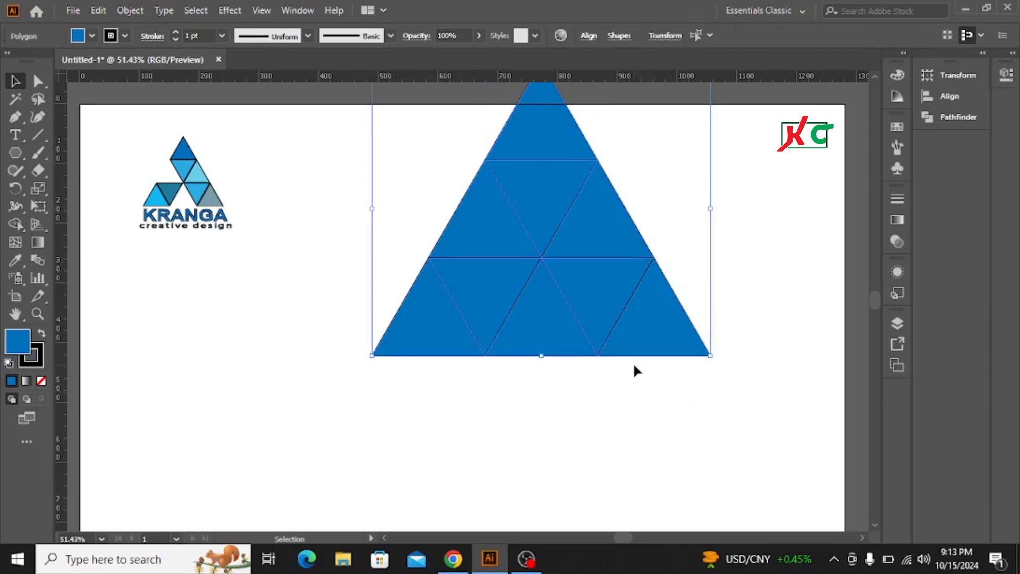
pyautogui.press('Down')
pyautogui.press('Down')
pyautogui.press('Down')
pyautogui.press('Down')
pyautogui.press('Down')
pyautogui.press('Down')
pyautogui.press('Down')
pyautogui.press('Down')
pyautogui.press('Down')
pyautogui.press('Down')
pyautogui.press('Down')
pyautogui.press('Down')
pyautogui.press('Down')
pyautogui.press('Down')
pyautogui.press('Down')
pyautogui.press('Down')
pyautogui.press('Down')
pyautogui.press('Down')
pyautogui.press('Down')
pyautogui.press('Down')
pyautogui.press('Down')
pyautogui.press('Down')
pyautogui.press('Down')
pyautogui.press('Down')
pyautogui.press('Down')
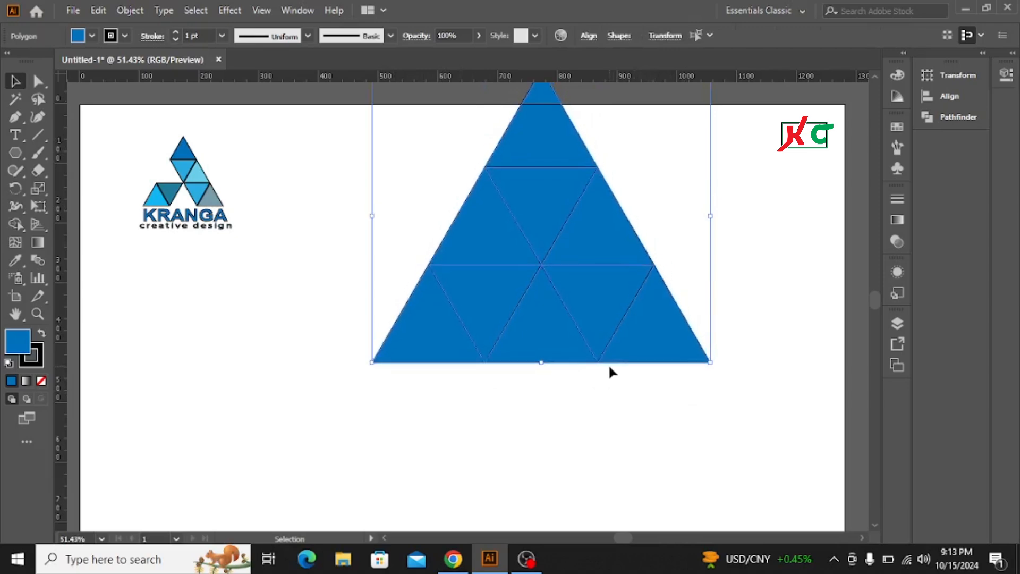
pyautogui.press('Down')
pyautogui.press('Down')
pyautogui.press('Down')
pyautogui.press('Down')
pyautogui.press('Down')
pyautogui.press('Down')
pyautogui.press('Down')
pyautogui.press('Down')
pyautogui.press('Down')
pyautogui.press('Down')
pyautogui.press('Down')
pyautogui.press('Down')
pyautogui.press('Down')
pyautogui.press('Down')
pyautogui.press('Down')
pyautogui.press('Down')
pyautogui.press('Down')
pyautogui.press('Down')
pyautogui.press('Down')
pyautogui.press('Down')
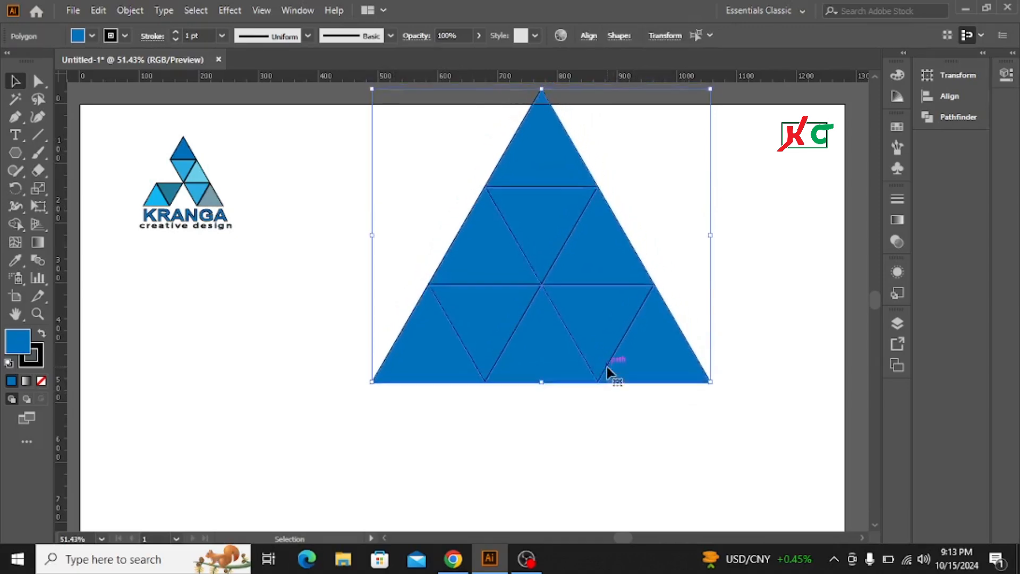
pyautogui.press('Down')
pyautogui.press('Down')
pyautogui.press('Down')
pyautogui.press('Down')
pyautogui.press('Down')
pyautogui.press('Down')
pyautogui.press('Down')
pyautogui.press('Down')
pyautogui.press('Down')
pyautogui.press('Down')
pyautogui.press('Down')
pyautogui.press('Down')
pyautogui.press('Down')
pyautogui.press('Down')
pyautogui.press('Down')
pyautogui.press('Down')
pyautogui.press('Down')
pyautogui.press('Down')
pyautogui.press('Down')
pyautogui.press('Down')
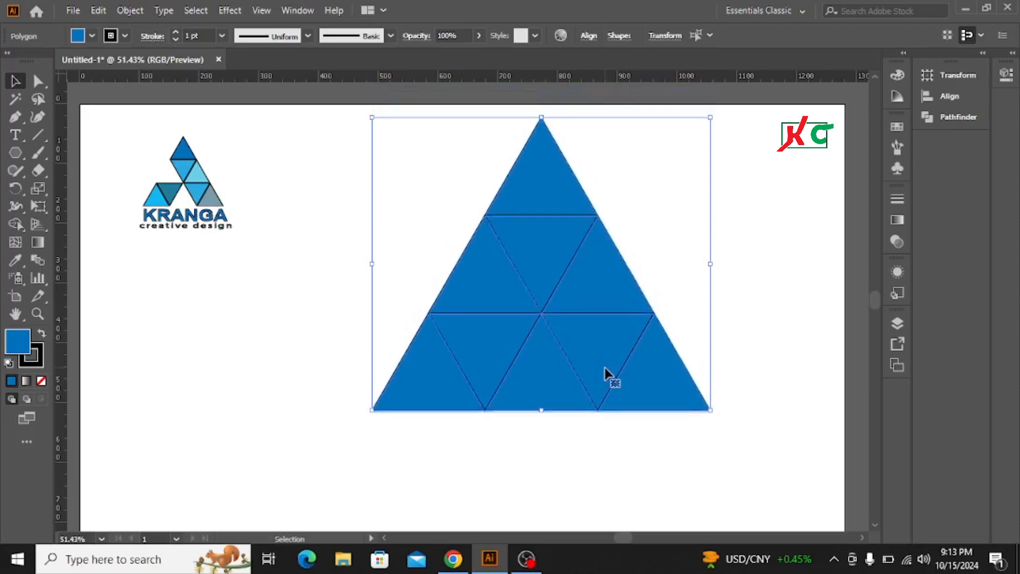
pyautogui.press('Down')
pyautogui.press('Down')
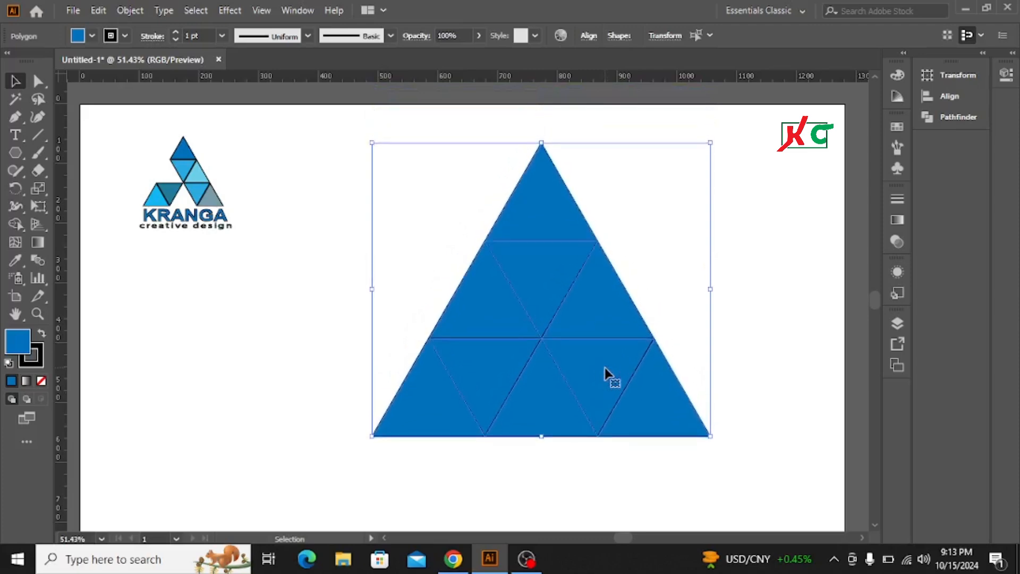
pyautogui.click(758, 277)
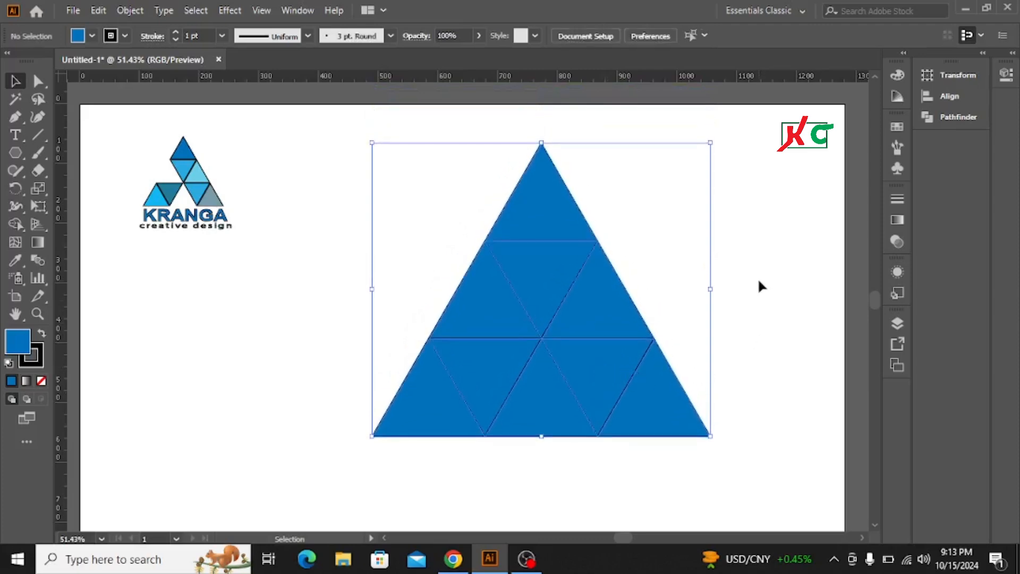
# - Delete the bottom row's middle triangle and the middle row's left upright triangle from the large triangle
pyautogui.click(537, 408)
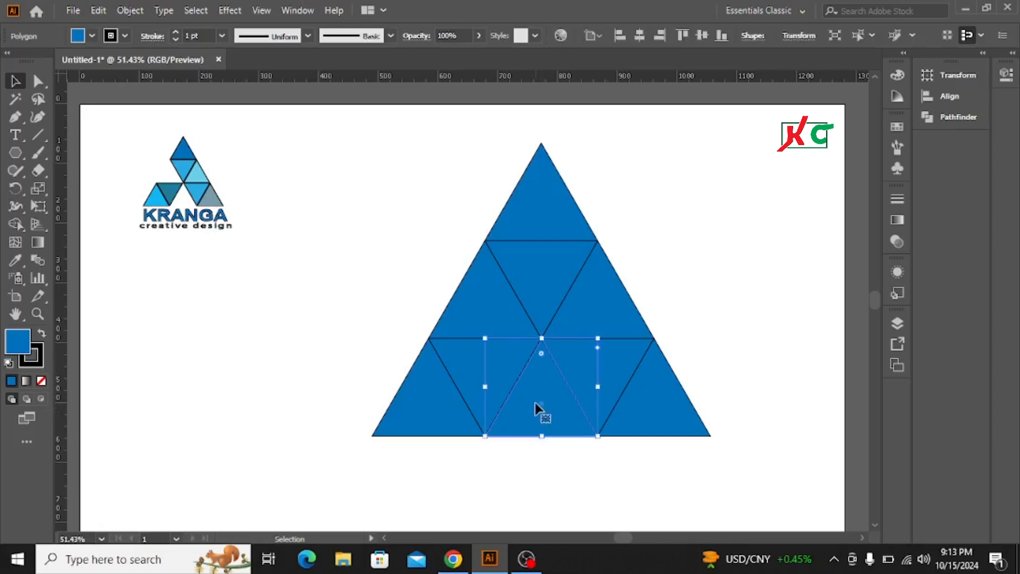
pyautogui.press('Delete')
pyautogui.click(490, 312)
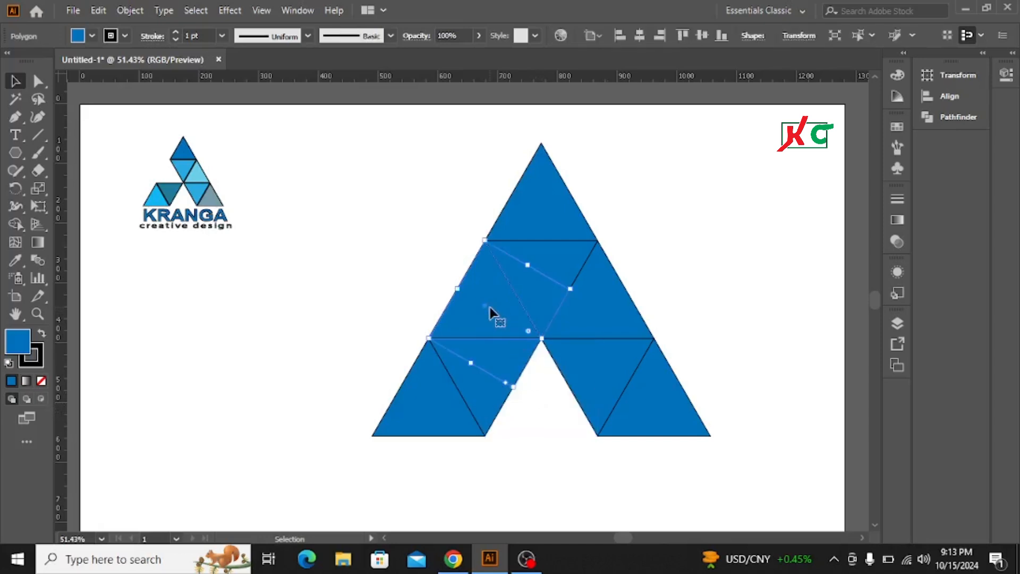
pyautogui.press('Delete')
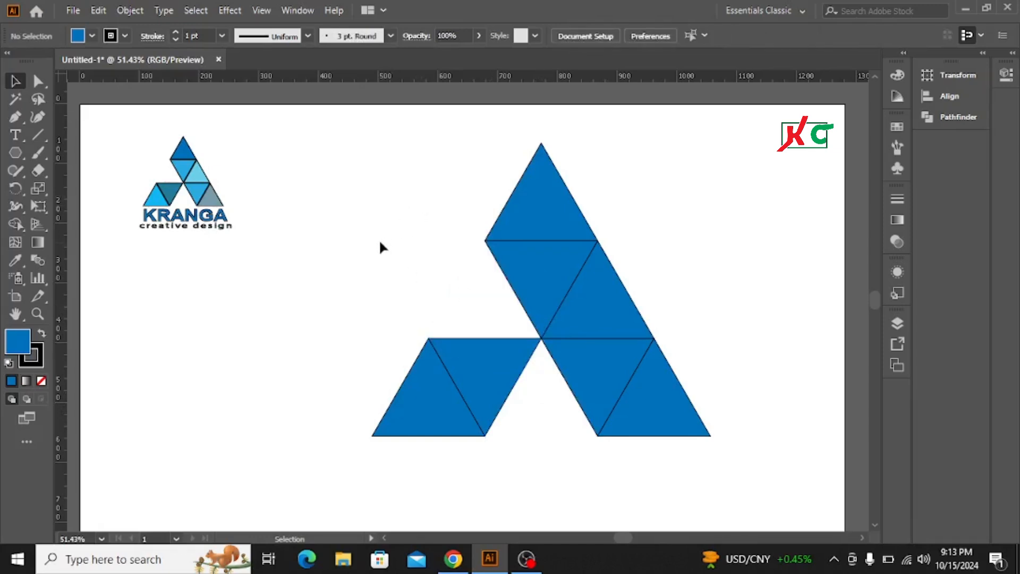
# - Scale the remaining seven-triangle mark down proportionally about its centre to less than half its size
pyautogui.moveTo(393, 169); pyautogui.dragTo(722, 459)
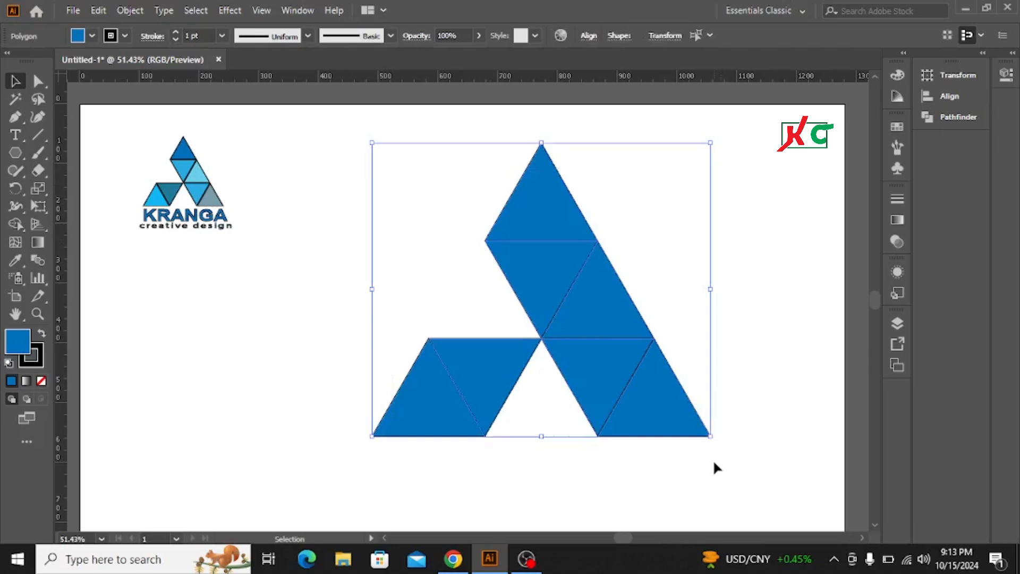
pyautogui.moveTo(710, 436); pyautogui.dragTo(611, 365)
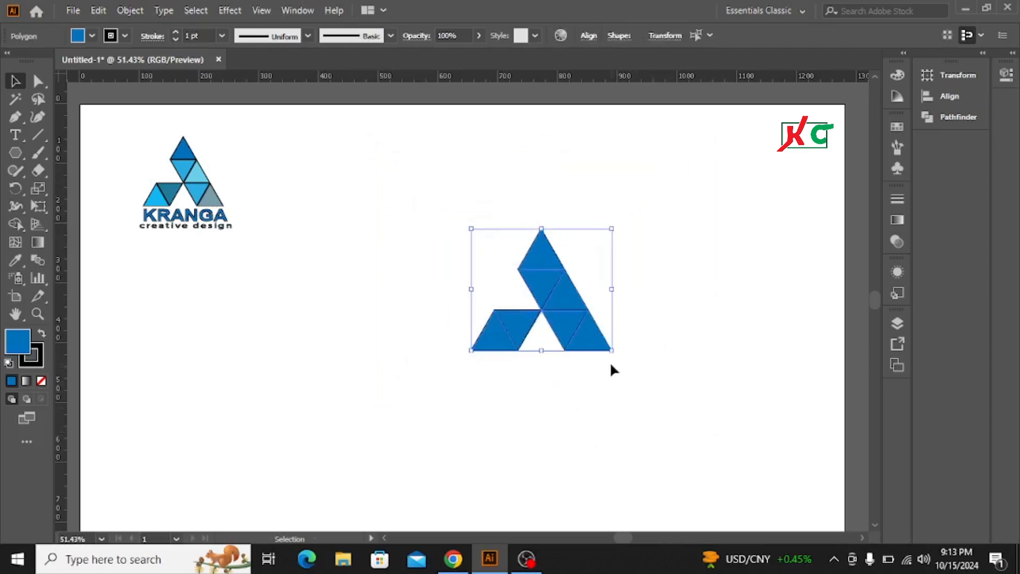
pyautogui.click(689, 280)
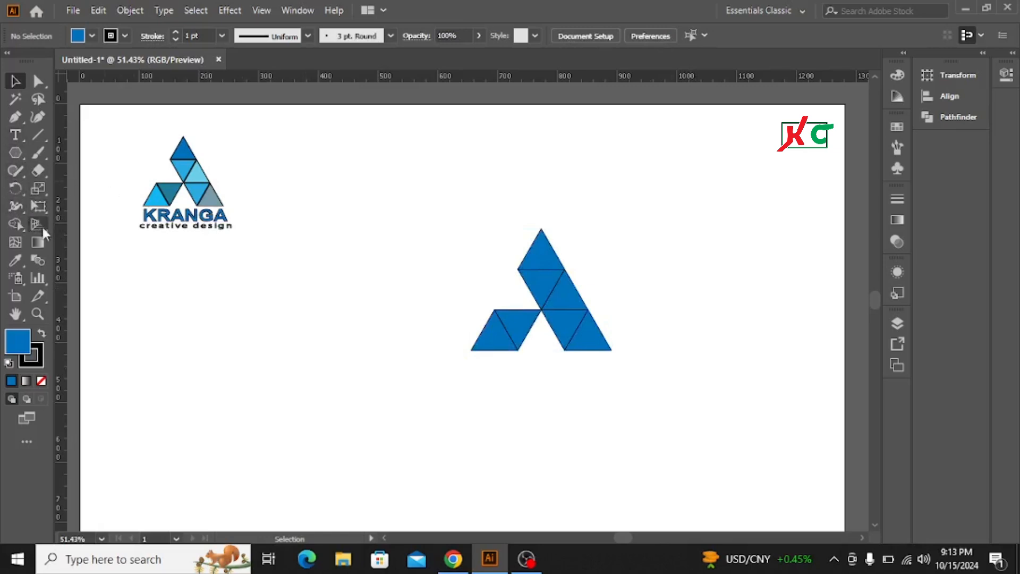
# - Recolour the inverted triangle below the peak with the medium blue sampled from the matching triangle in the reference logo
pyautogui.click(547, 253)
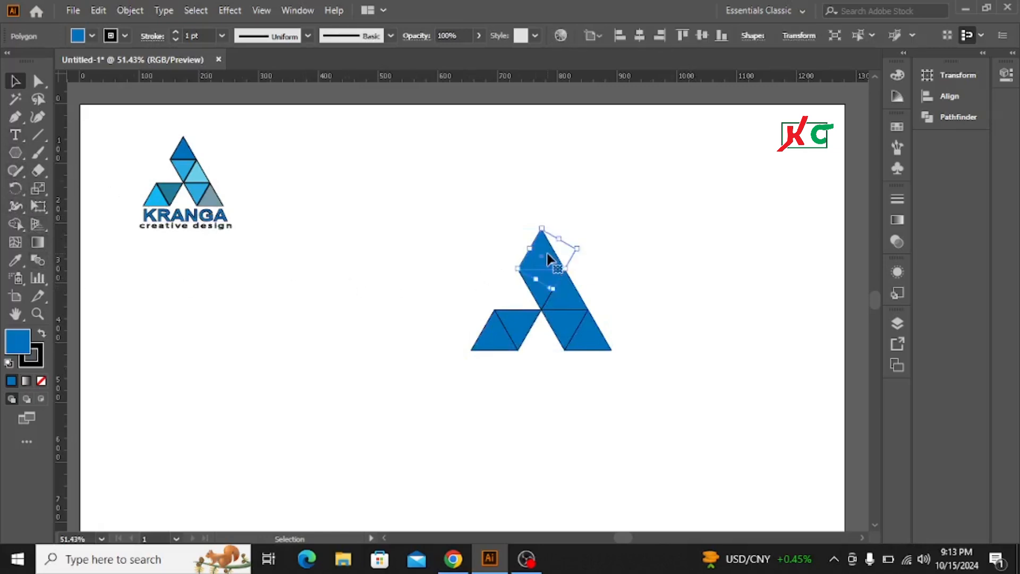
pyautogui.click(694, 260)
pyautogui.click(538, 289)
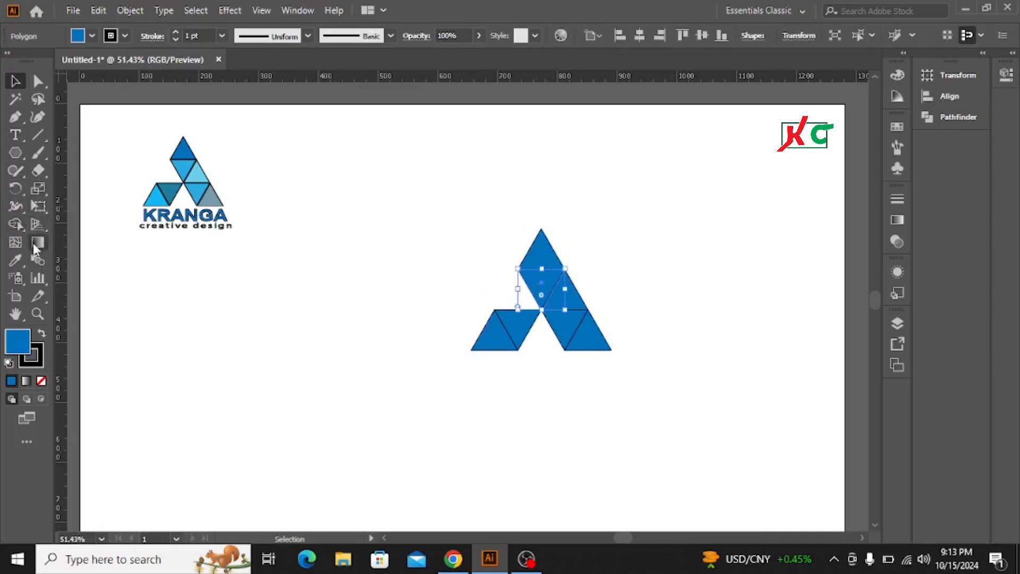
pyautogui.click(15, 265)
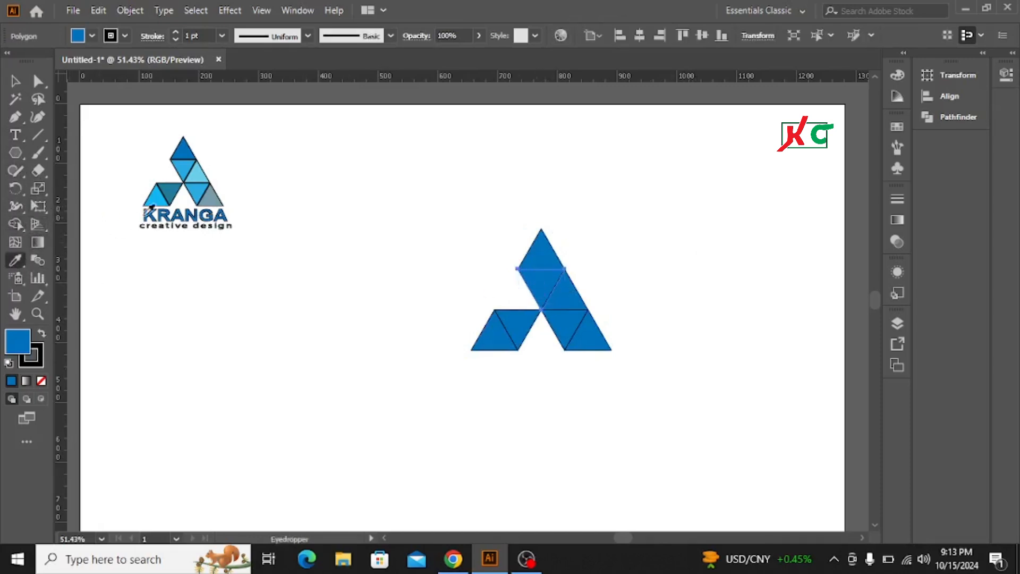
pyautogui.click(186, 167)
pyautogui.press('v')
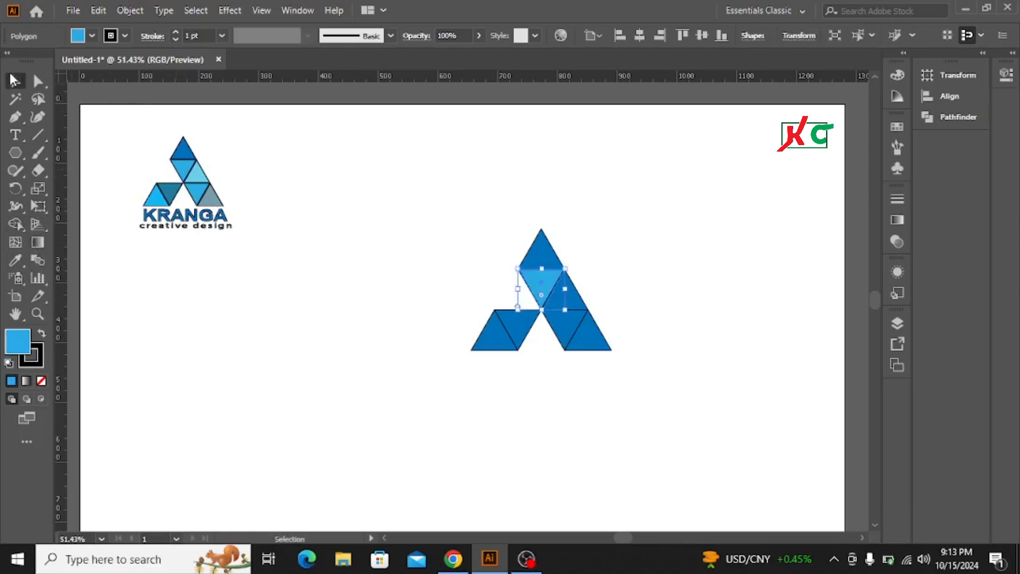
pyautogui.click(627, 283)
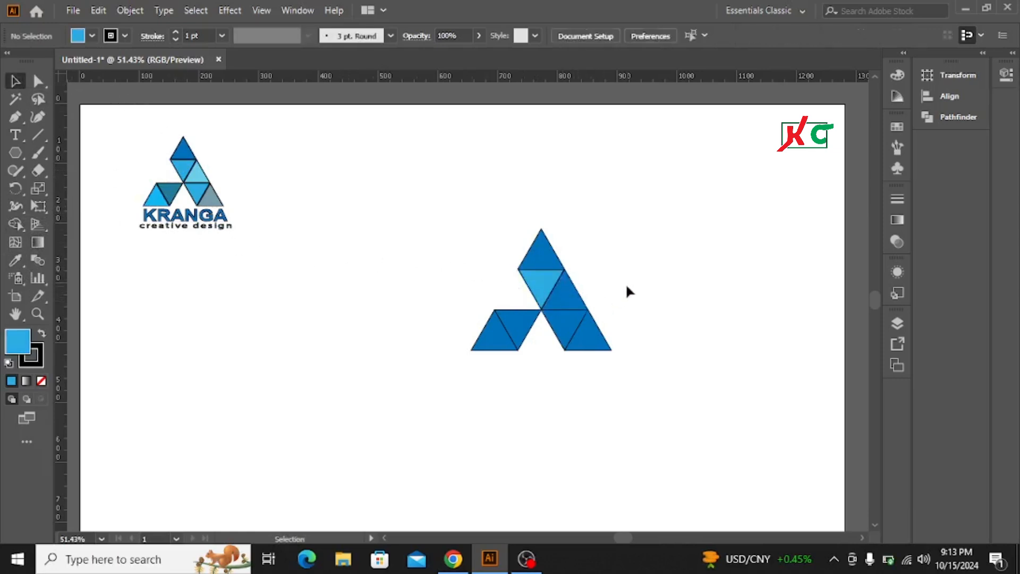
# - Recolour the middle row's upright right triangle with the light blue sampled from the reference logo's matching triangle
pyautogui.click(570, 305)
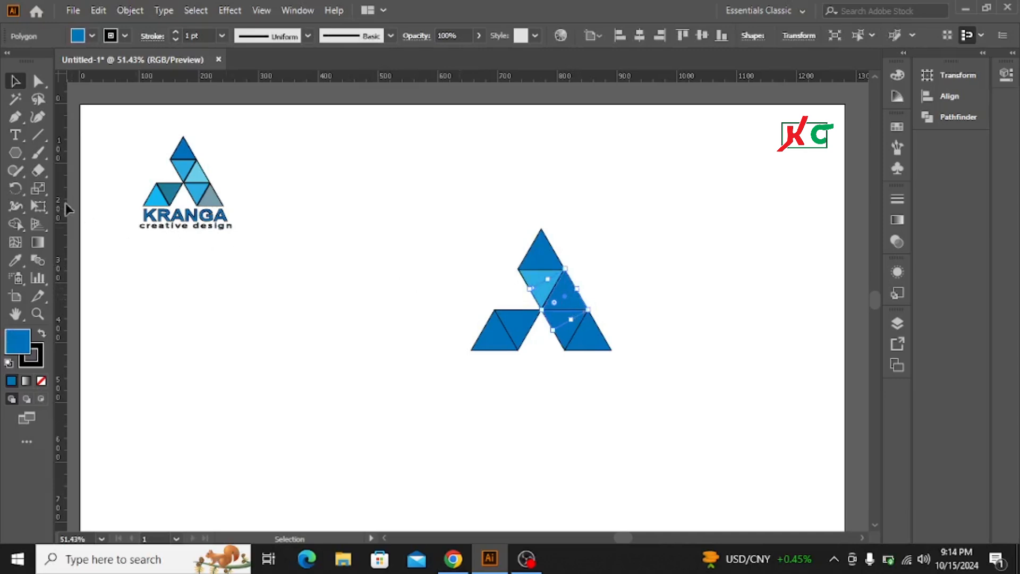
pyautogui.click(17, 260)
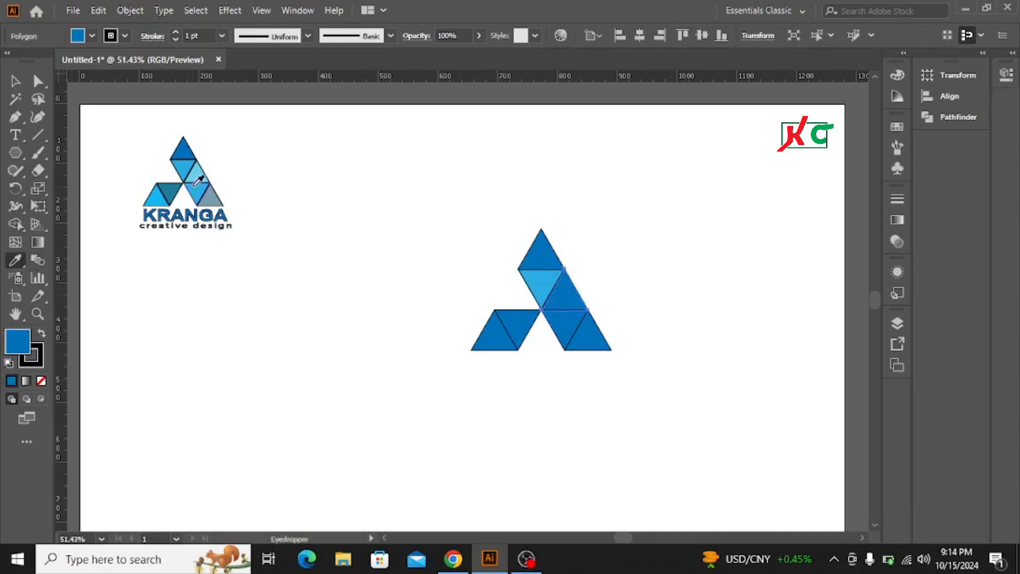
pyautogui.click(197, 176)
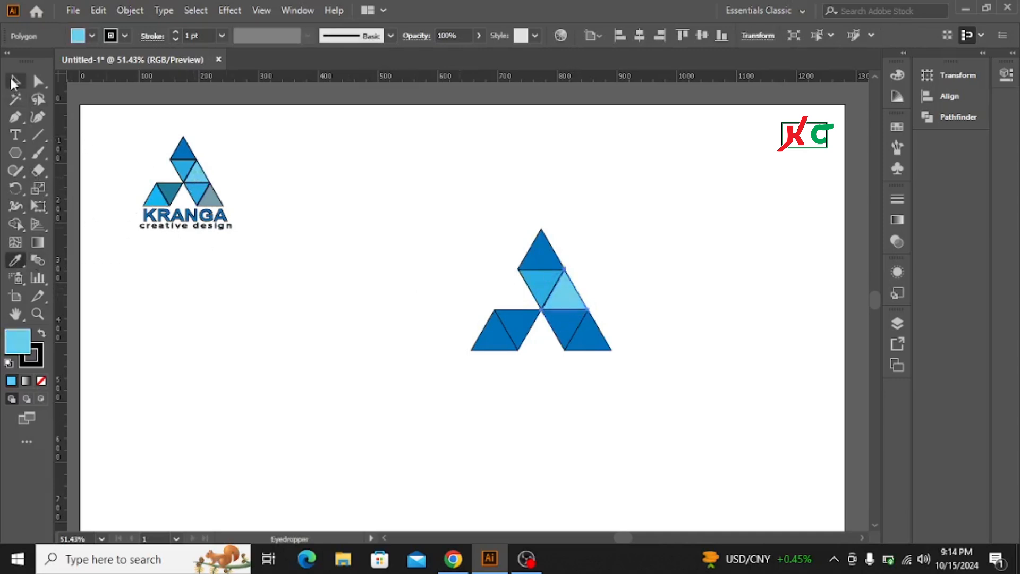
pyautogui.click(15, 81)
pyautogui.click(371, 303)
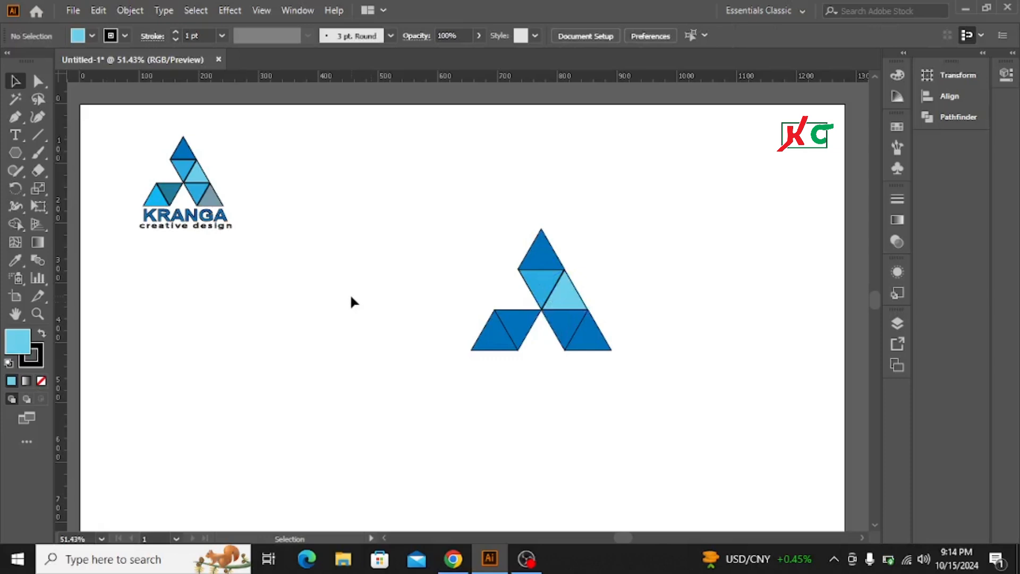
# - Recolour the bottom row's right inverted triangle with the blue sampled from the reference logo's matching triangle
pyautogui.click(567, 329)
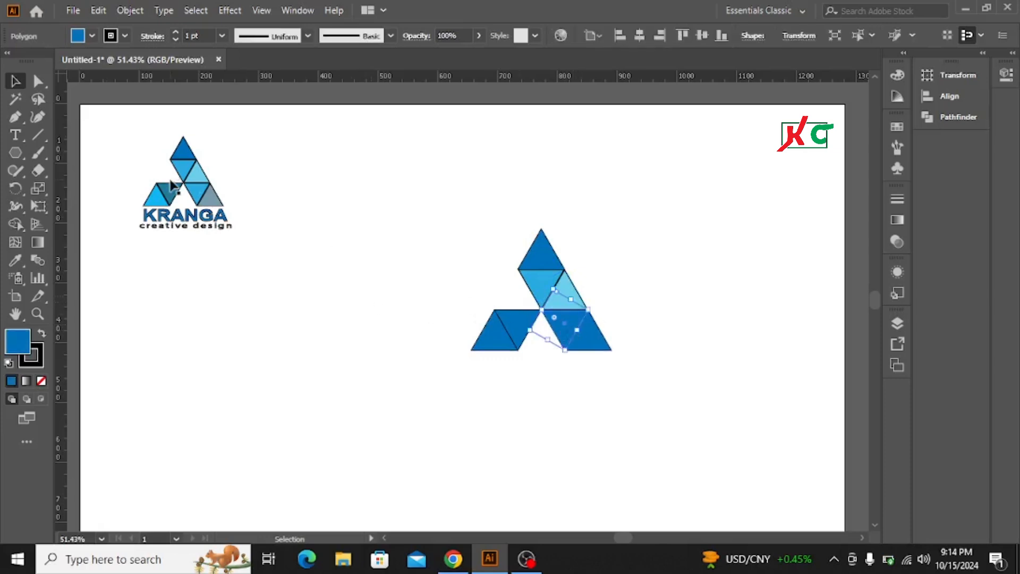
pyautogui.click(15, 260)
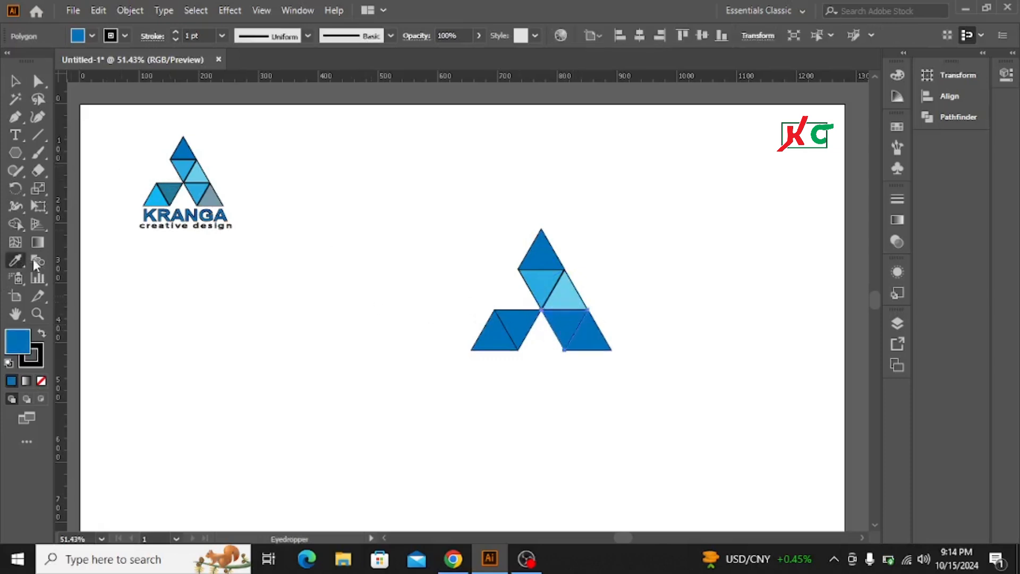
pyautogui.click(202, 186)
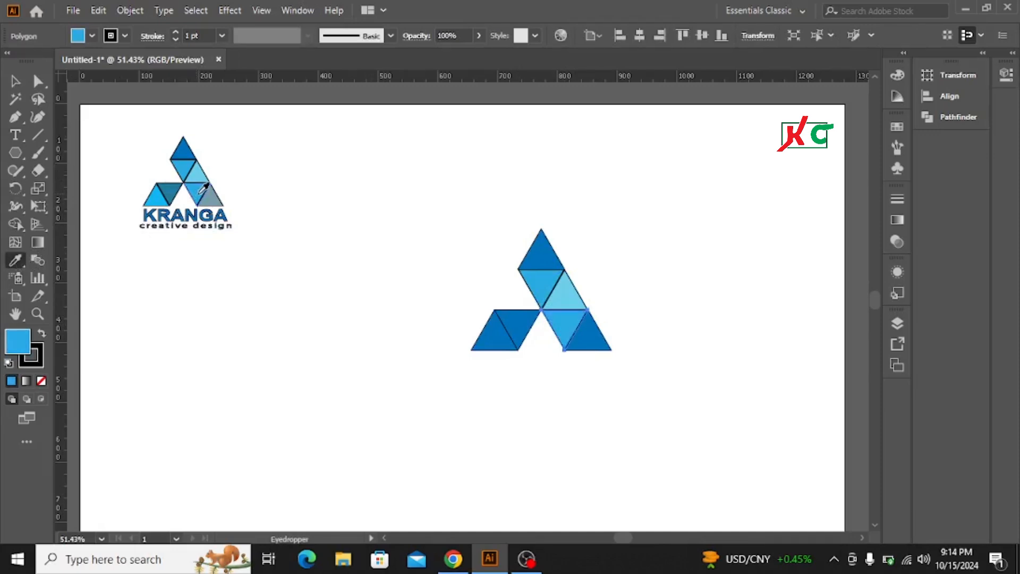
pyautogui.press('ctrl')
pyautogui.click(18, 83)
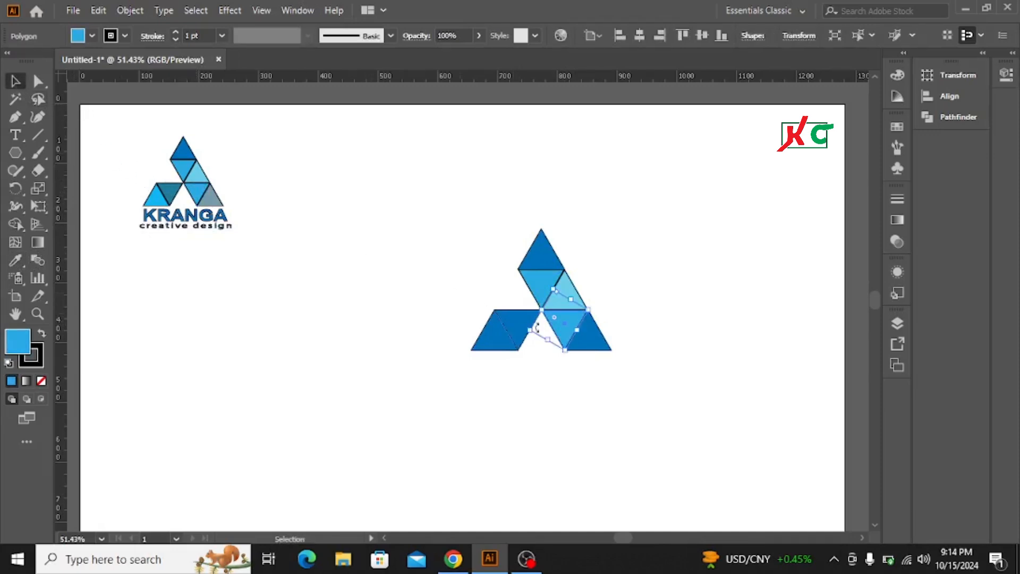
pyautogui.click(681, 306)
# - Recolour the mark's lower-right corner triangle with the grey-blue sampled from the reference logo's corner triangle
pyautogui.click(594, 337)
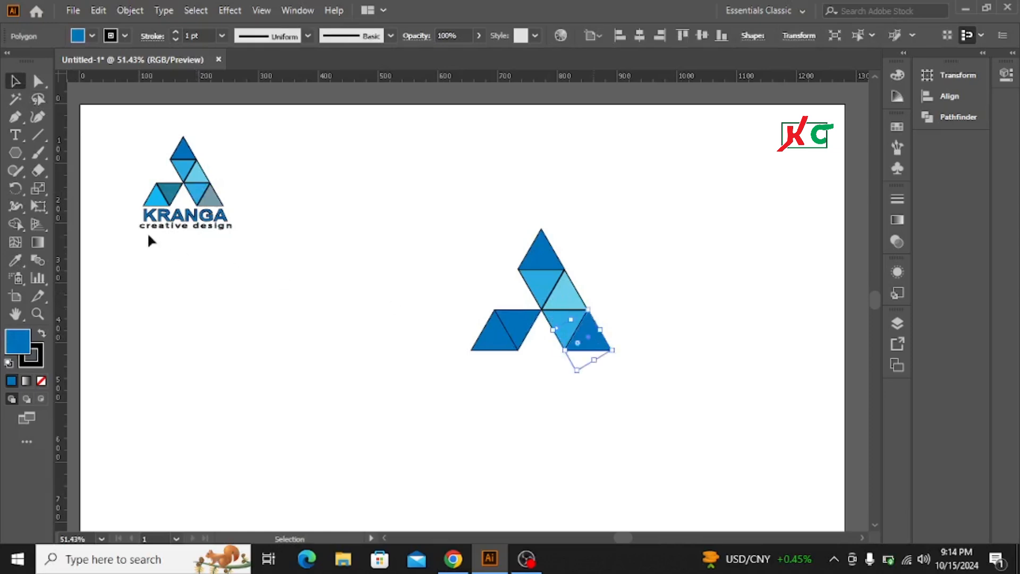
pyautogui.click(15, 261)
pyautogui.click(215, 197)
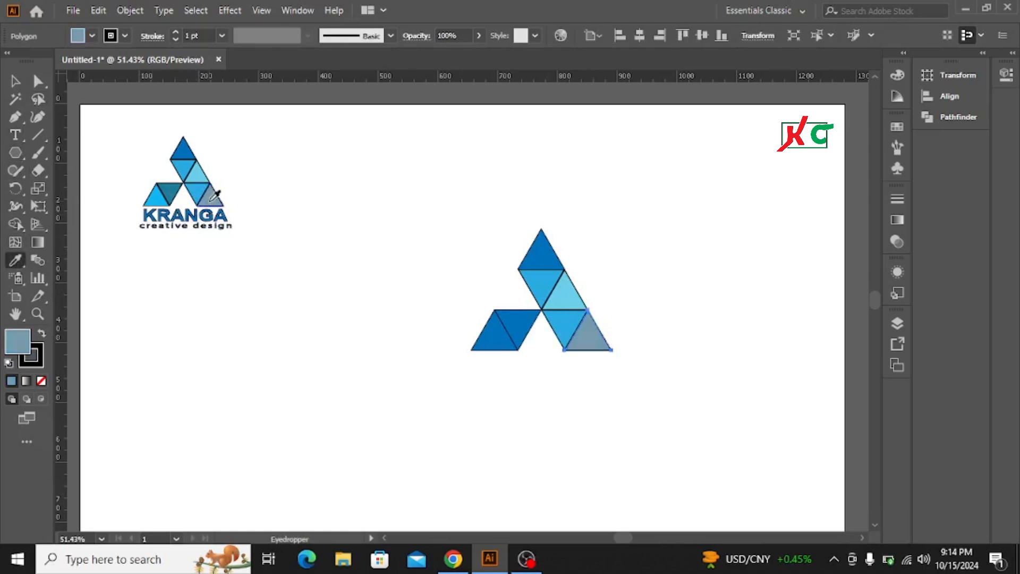
pyautogui.click(15, 82)
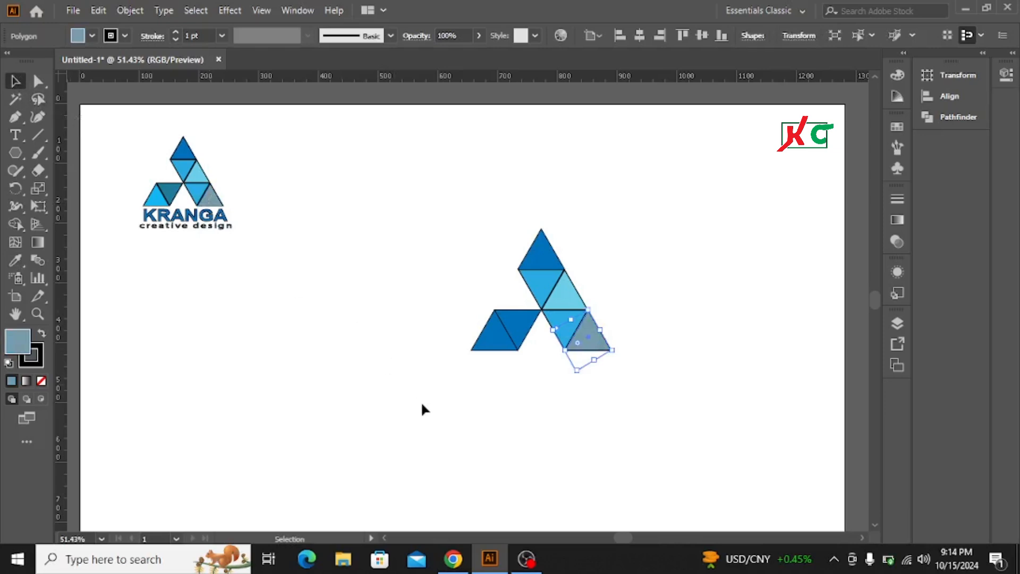
pyautogui.click(396, 384)
# - Recolour the mark's lower-left corner triangle with the bright blue sampled from the reference logo's matching corner
pyautogui.click(515, 323)
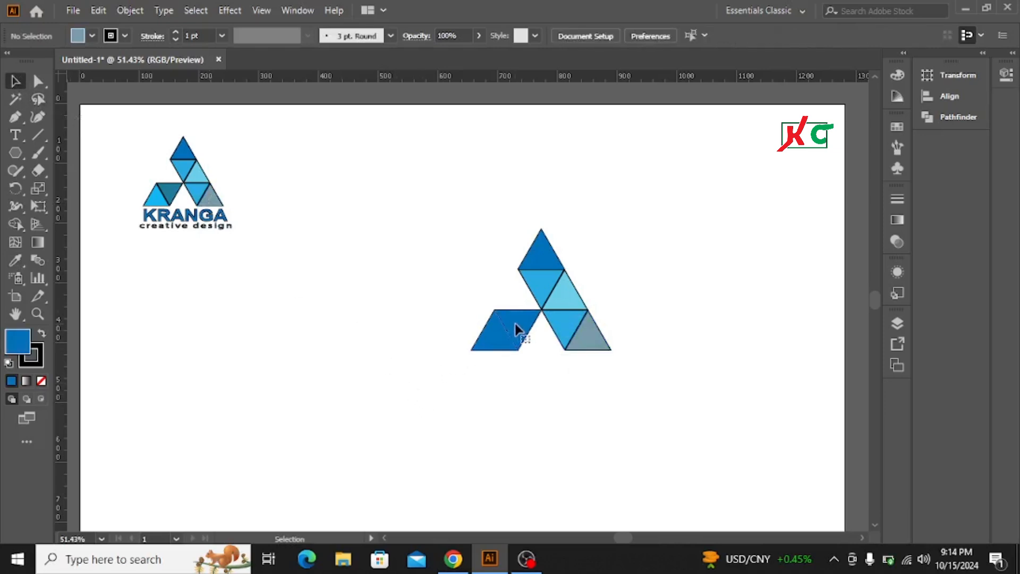
pyautogui.click(364, 340)
pyautogui.click(495, 344)
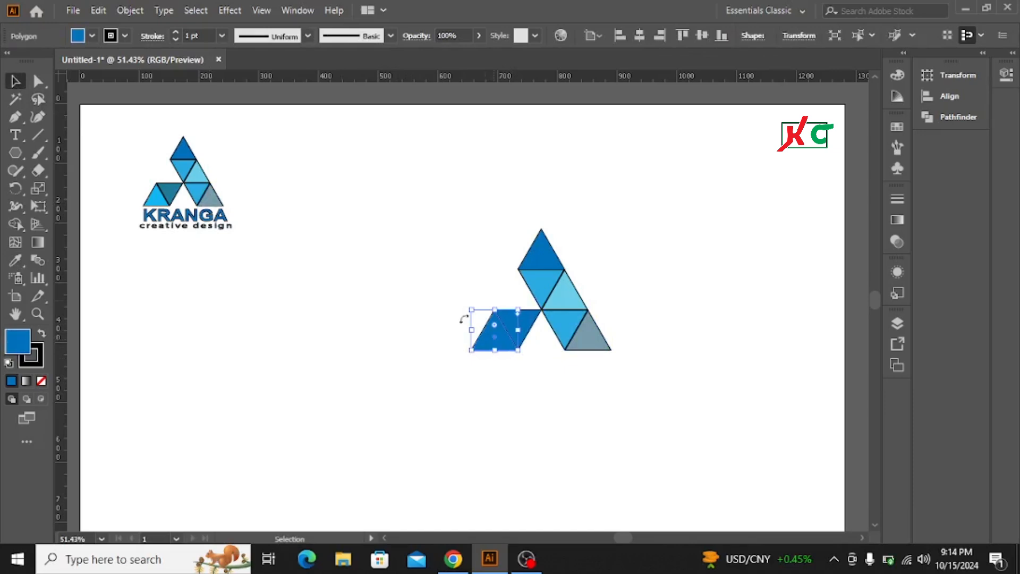
pyautogui.click(16, 261)
pyautogui.click(153, 201)
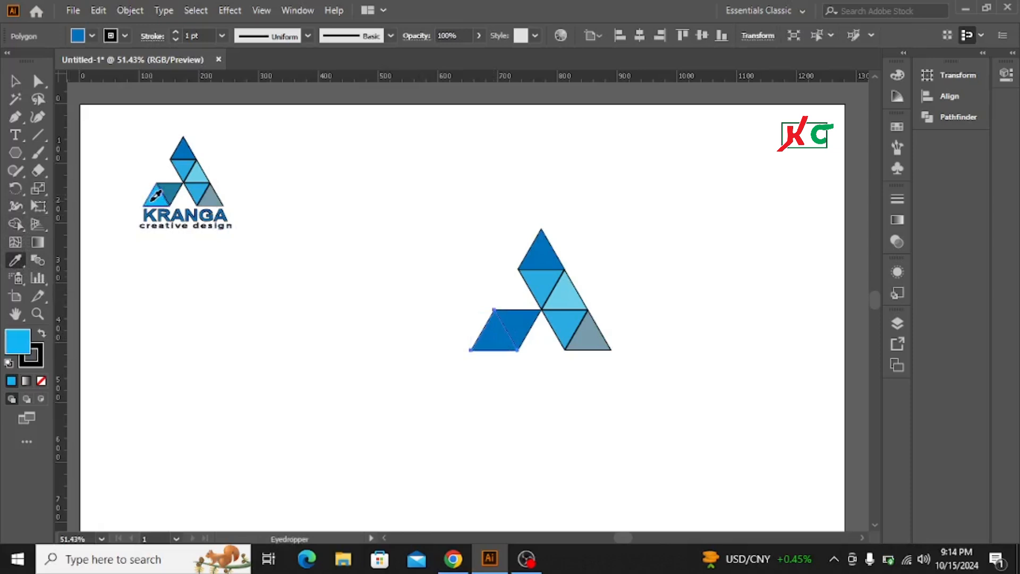
pyautogui.press('v')
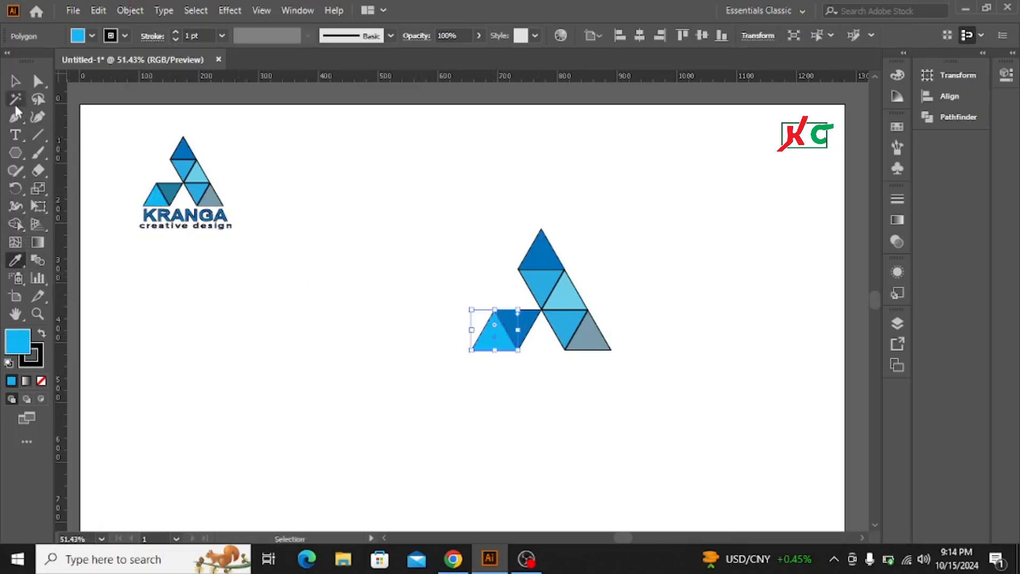
pyautogui.click(15, 81)
pyautogui.click(377, 274)
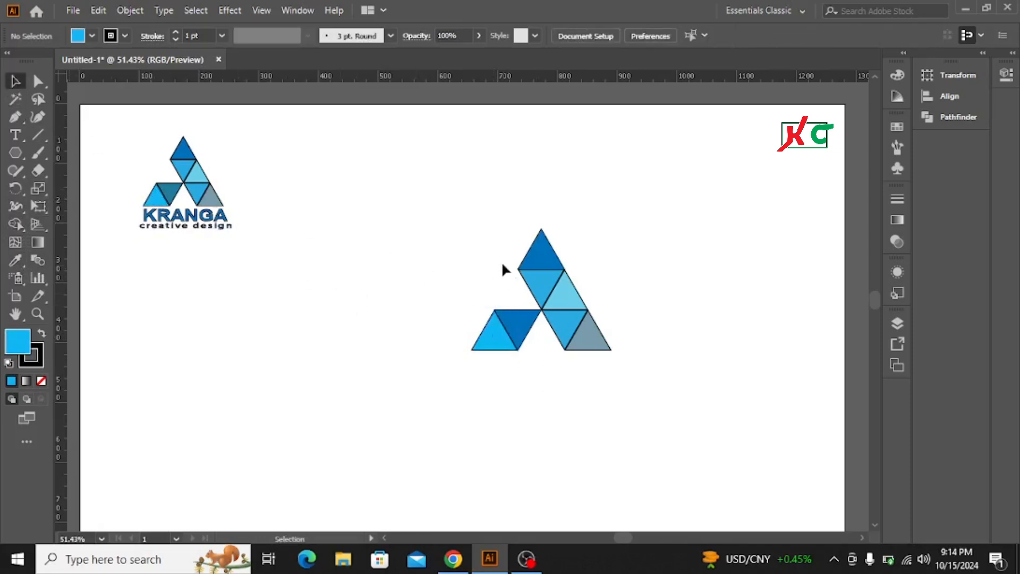
# - Scale the whole coloured mark down slightly about its centre, keeping its proportions
pyautogui.moveTo(463, 246); pyautogui.dragTo(603, 342)
pyautogui.click(284, 298)
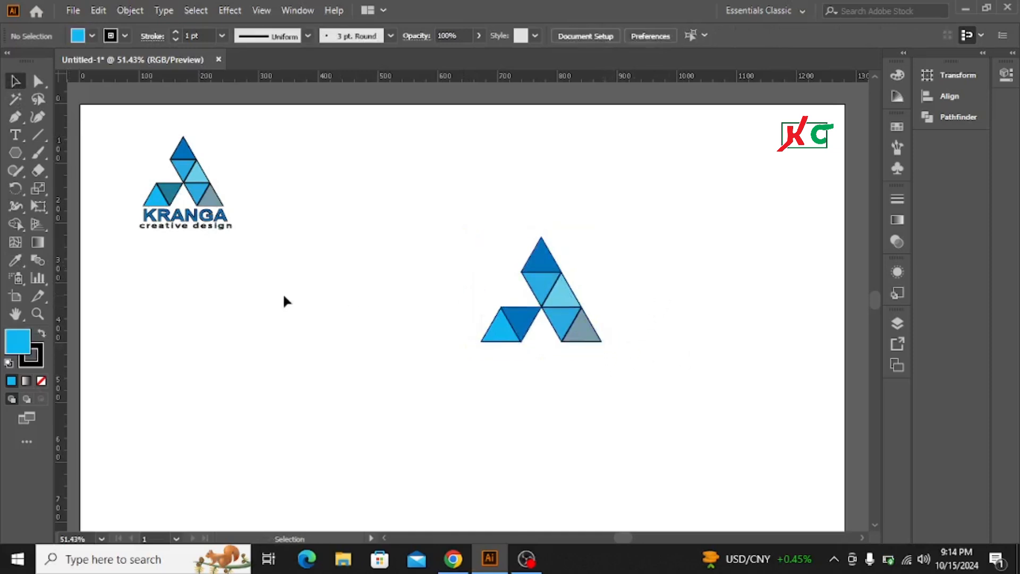
# - Place a new point-text object just below the lower-left corner of the triangular mark
pyautogui.click(15, 135)
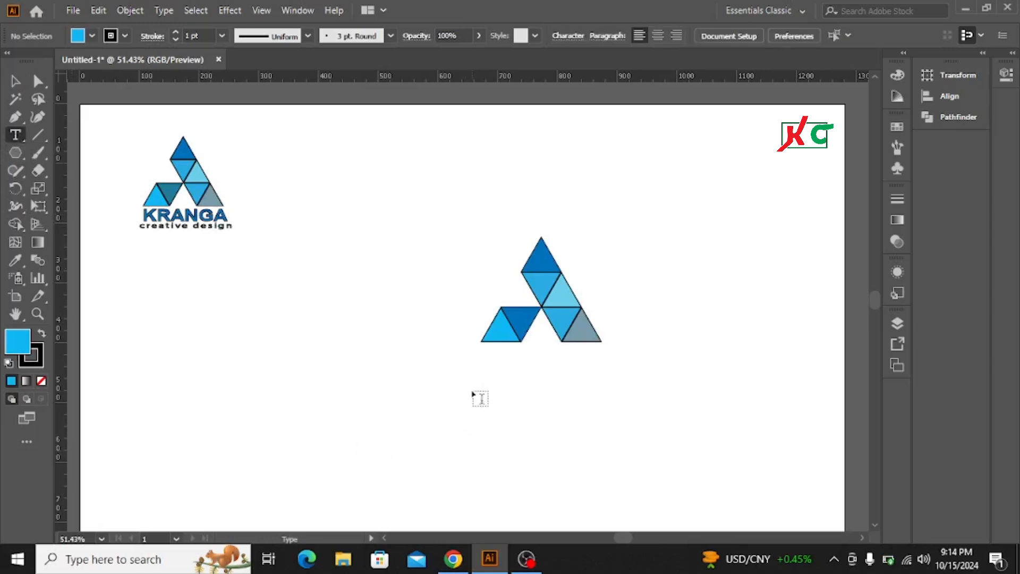
pyautogui.click(476, 364)
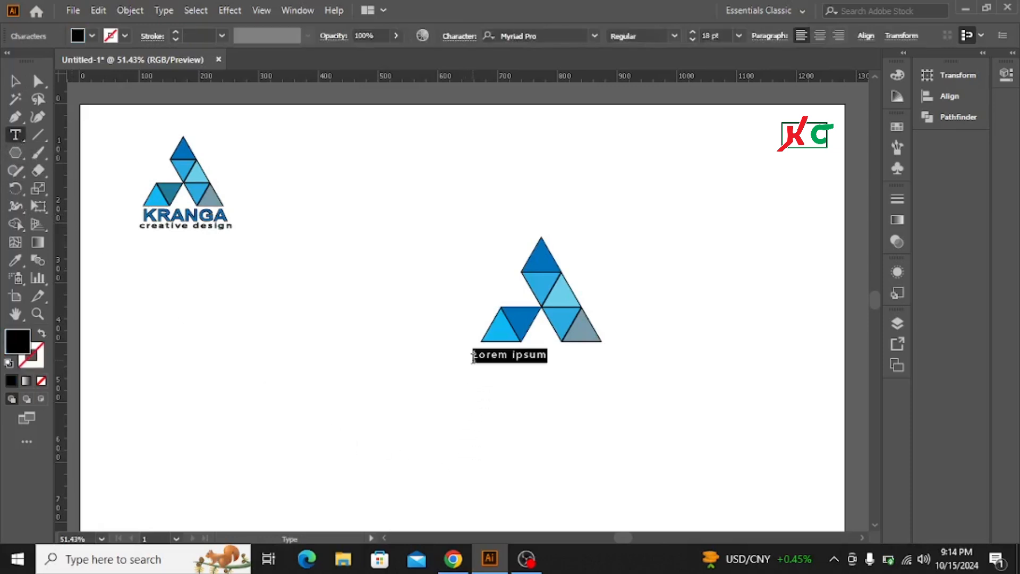
pyautogui.click(14, 81)
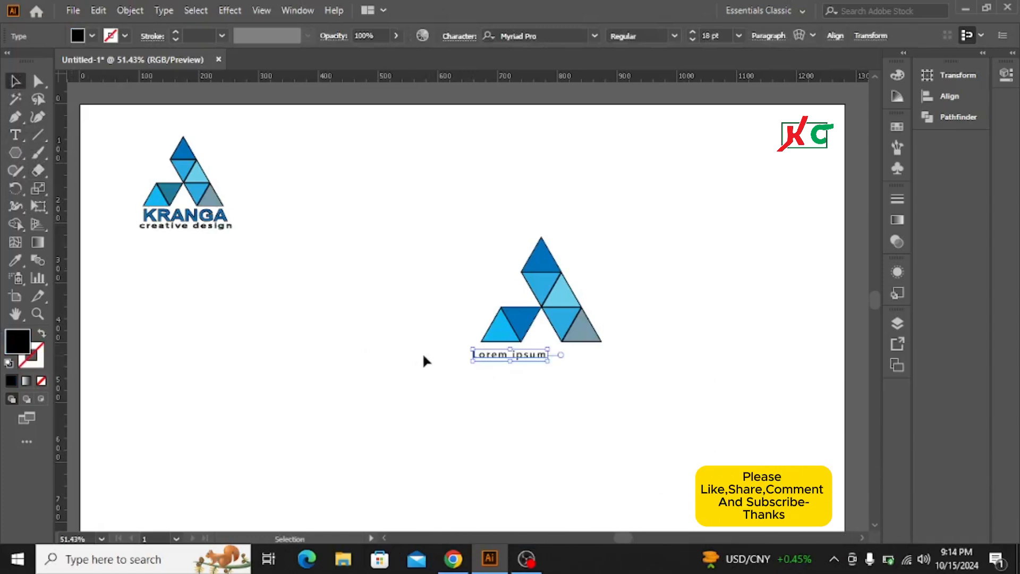
pyautogui.press('t')
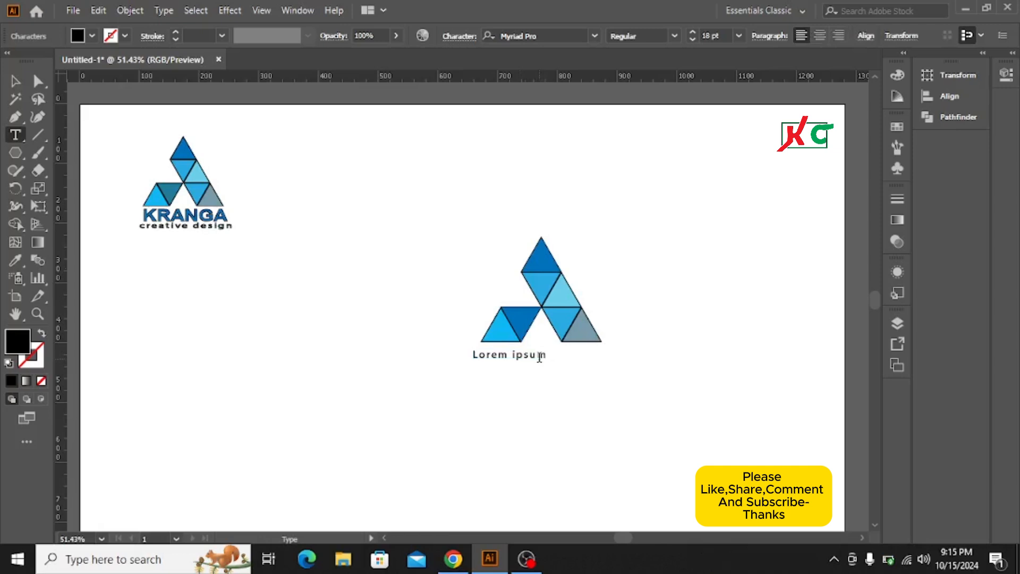
pyautogui.doubleClick(540, 357)
pyautogui.click(455, 365)
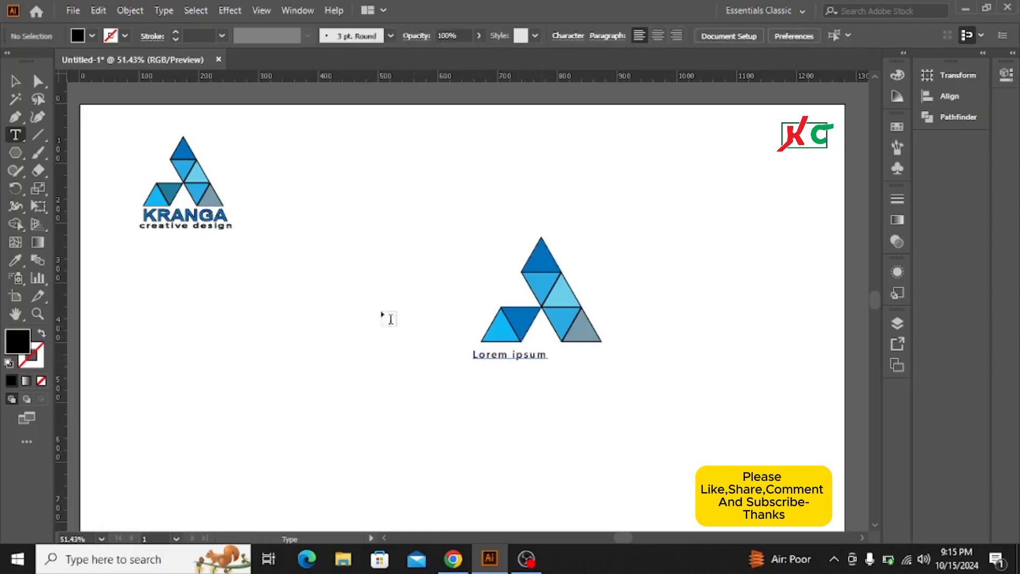
pyautogui.click(17, 83)
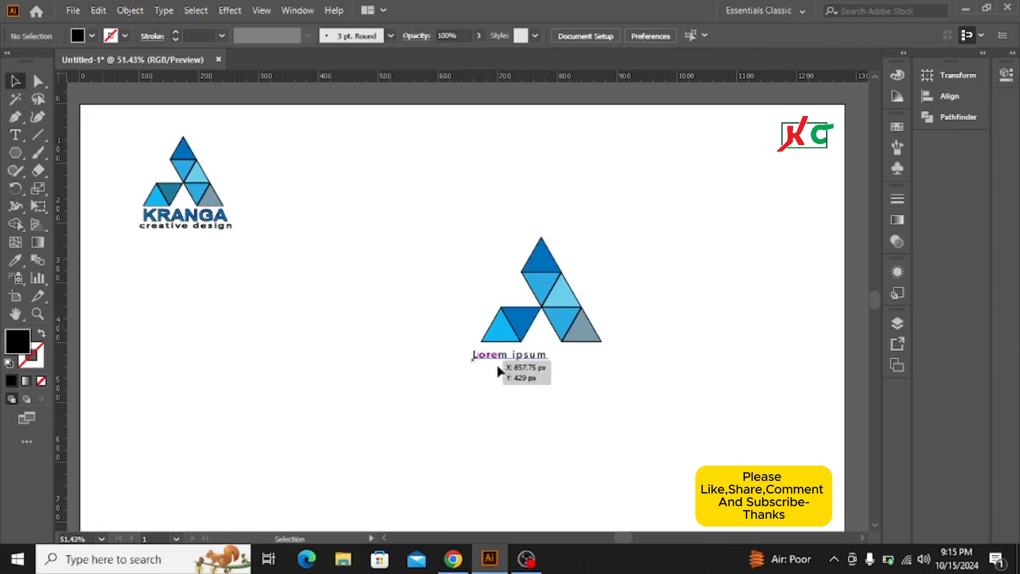
# - Replace the placeholder text below the mark with KRANGA
pyautogui.doubleClick(525, 355)
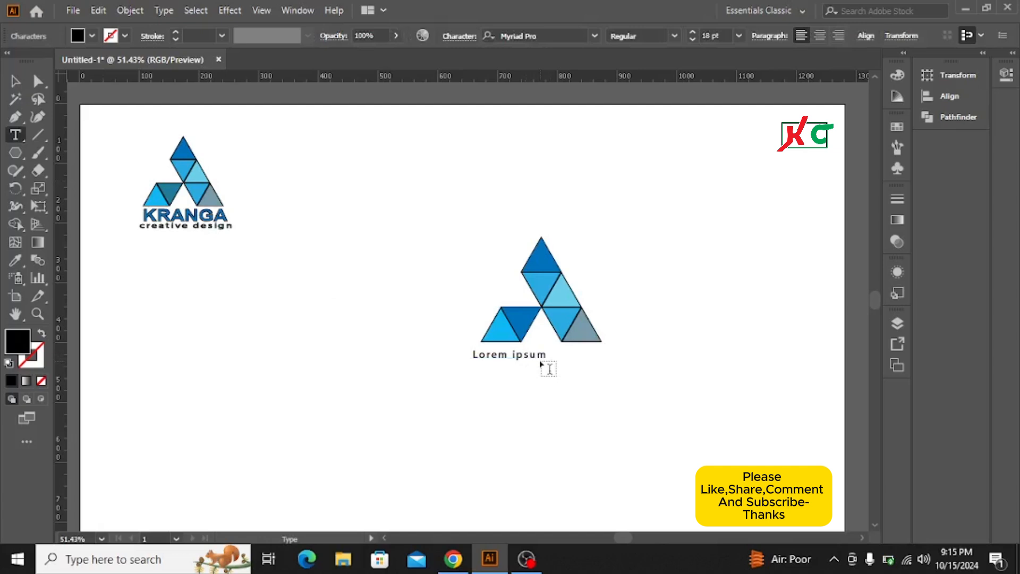
pyautogui.press('Right')
pyautogui.press('BackSpace')
pyautogui.press('BackSpace')
pyautogui.press('BackSpace')
pyautogui.press('BackSpace')
pyautogui.press('BackSpace')
pyautogui.press('BackSpace')
pyautogui.press('BackSpace')
pyautogui.press('BackSpace')
pyautogui.press('BackSpace')
pyautogui.press('BackSpace')
pyautogui.press('BackSpace')
pyautogui.write('KRANGA')
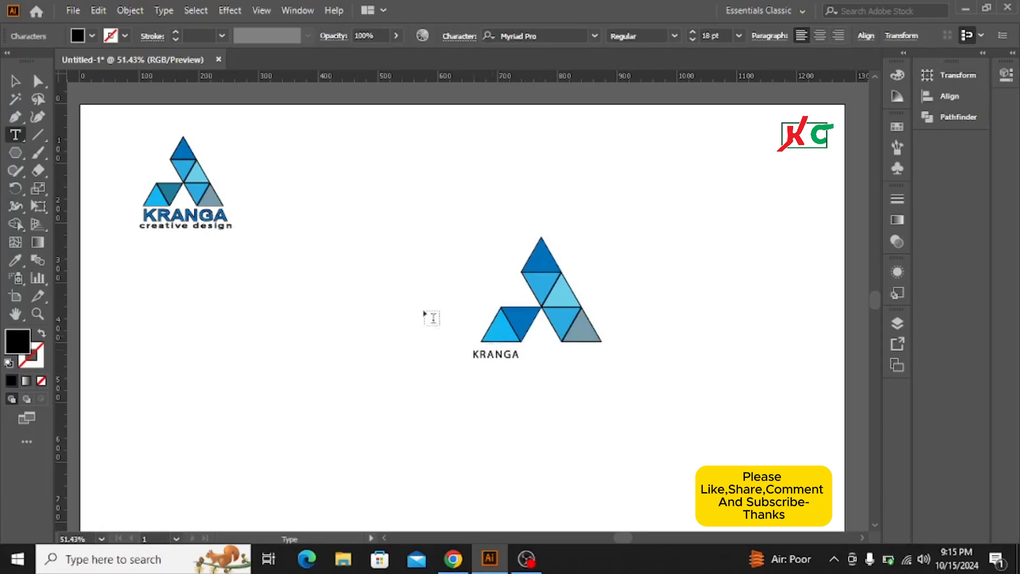
# - Duplicate the KRANGA text so that one copy sits centred directly under the mark and a spare sits lower down
pyautogui.click(16, 83)
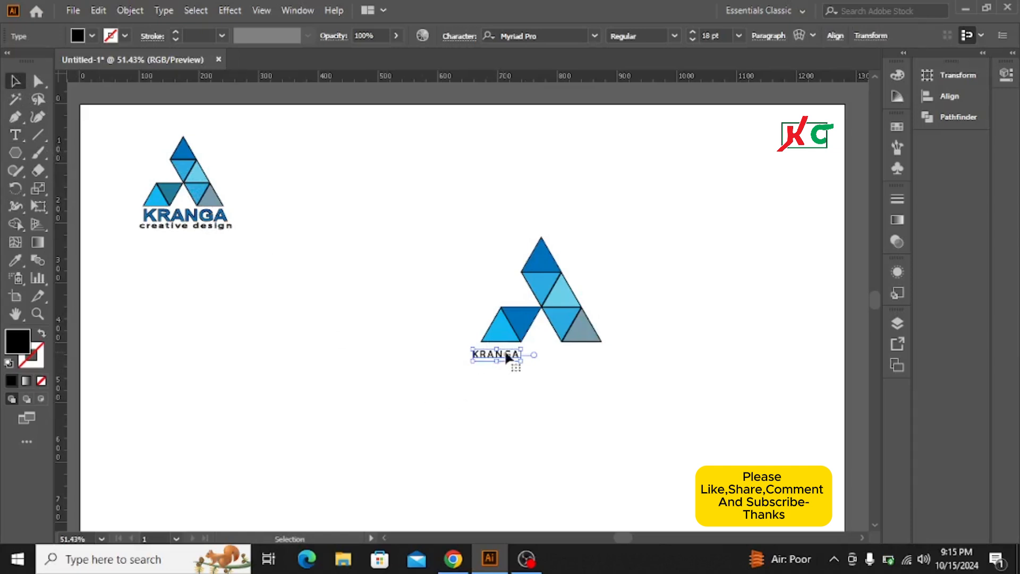
pyautogui.moveTo(508, 357); pyautogui.dragTo(550, 364)
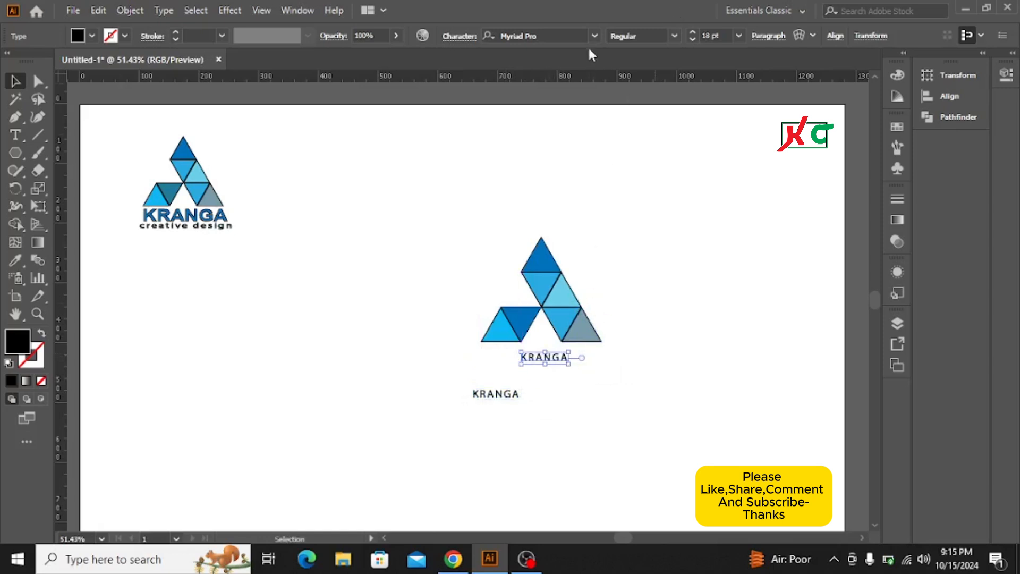
# - Set the KRANGA text directly under the mark to Arial Bold
pyautogui.click(595, 36)
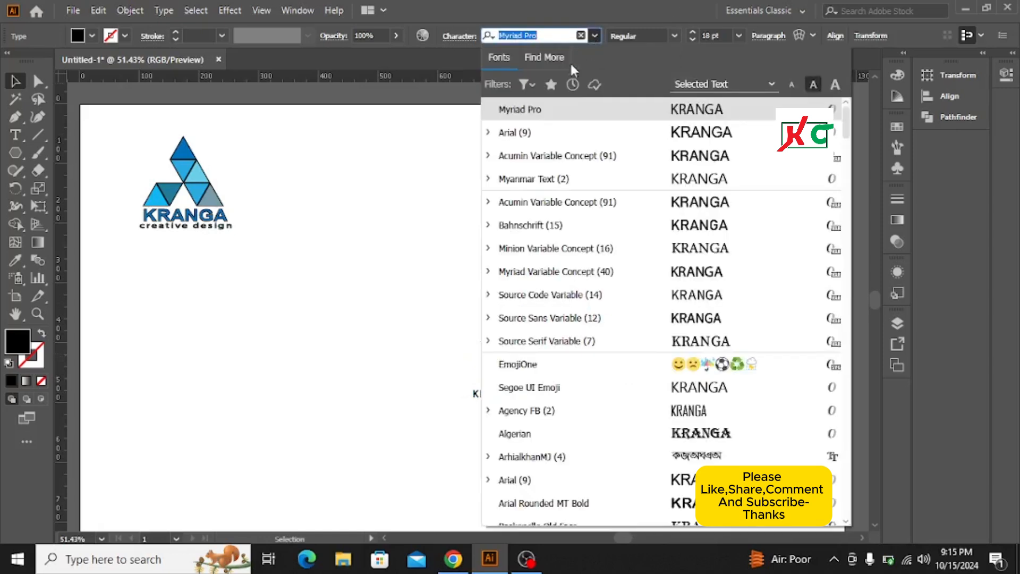
pyautogui.click(541, 135)
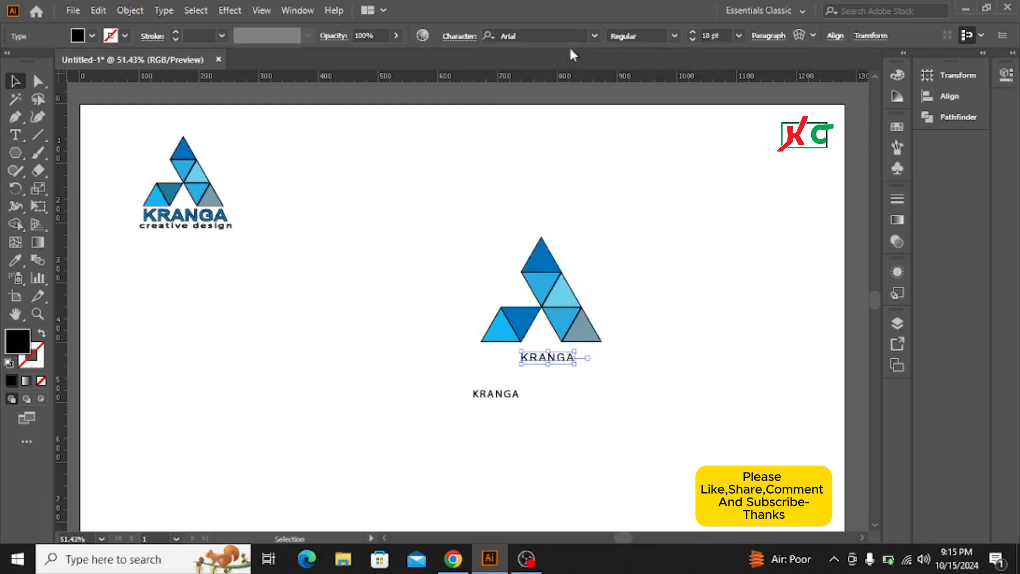
pyautogui.click(674, 35)
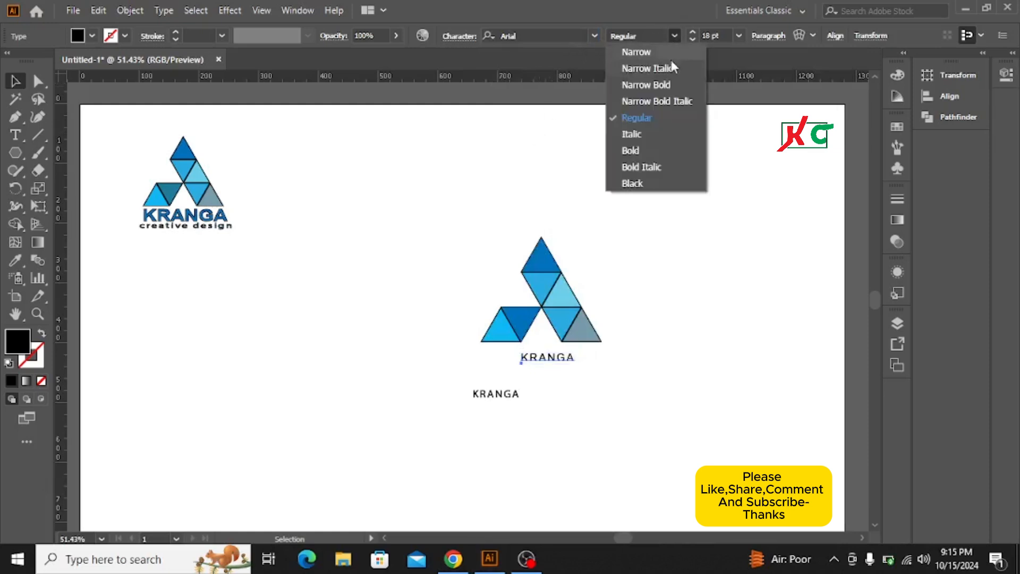
pyautogui.click(640, 151)
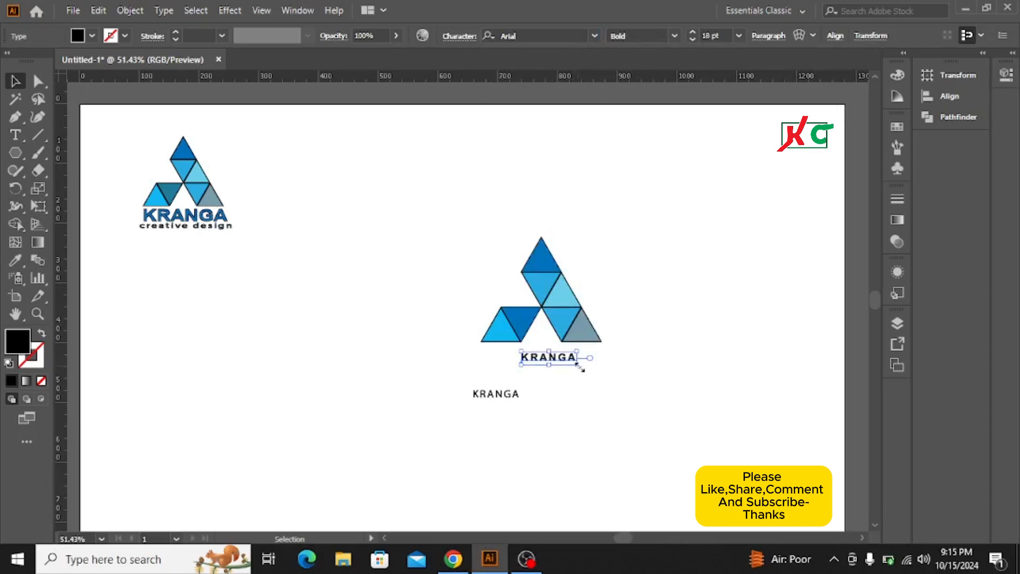
# - Enlarge the bold KRANGA text about its centre to about 39 pt and stretch its left edge to the mark's lower-left corner
pyautogui.moveTo(579, 366); pyautogui.dragTo(655, 371)
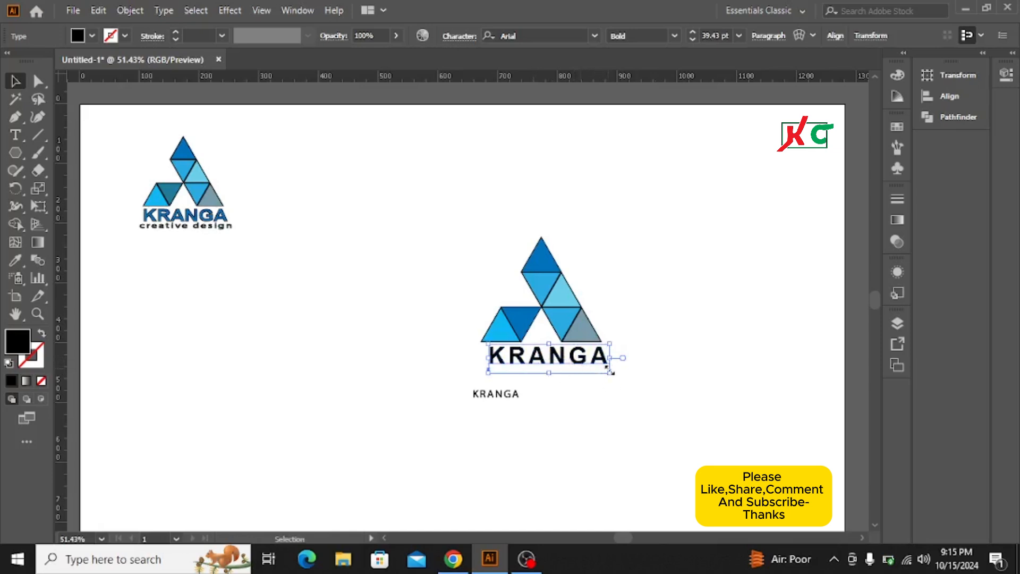
pyautogui.moveTo(489, 358); pyautogui.dragTo(481, 357)
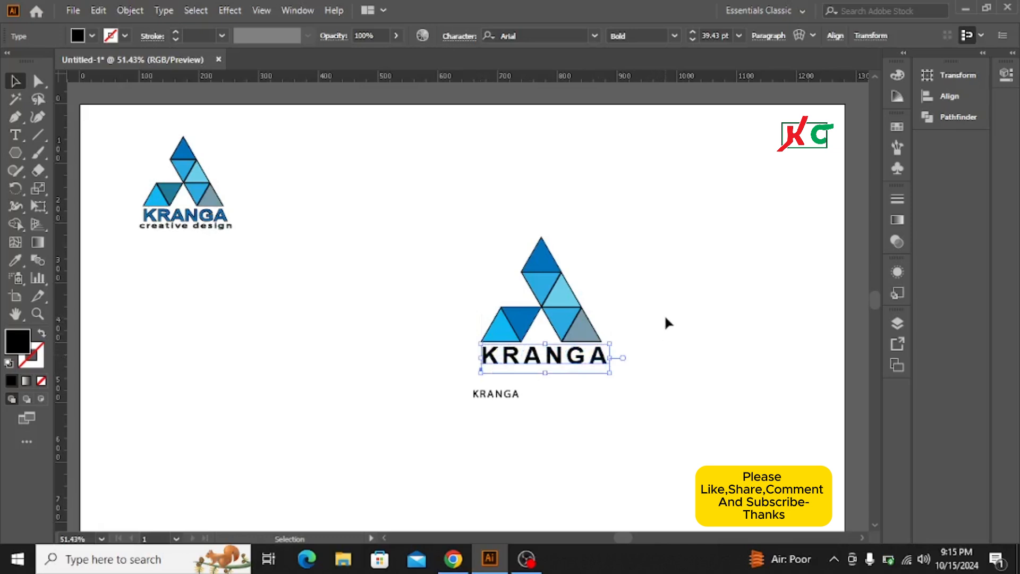
pyautogui.click(401, 221)
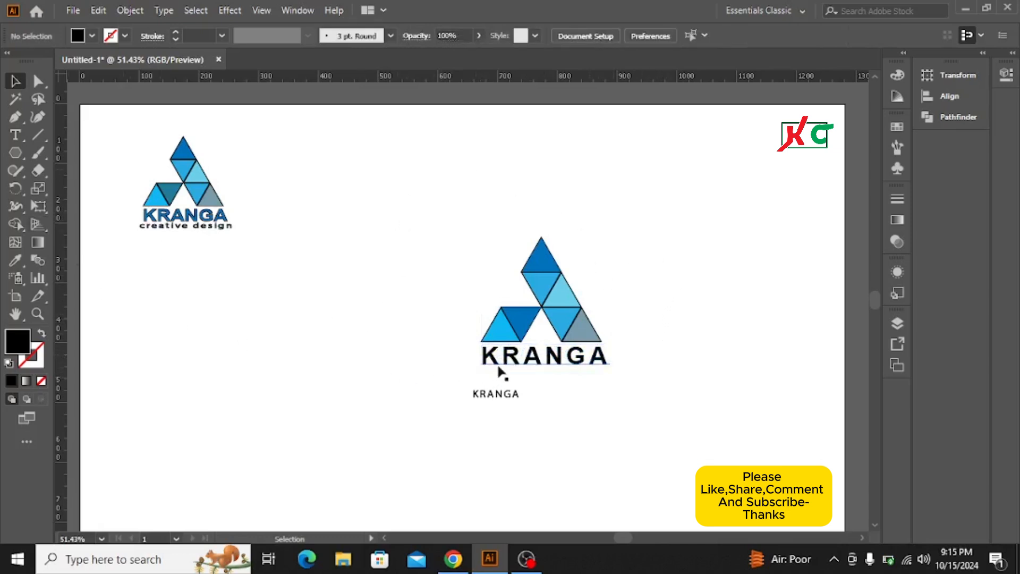